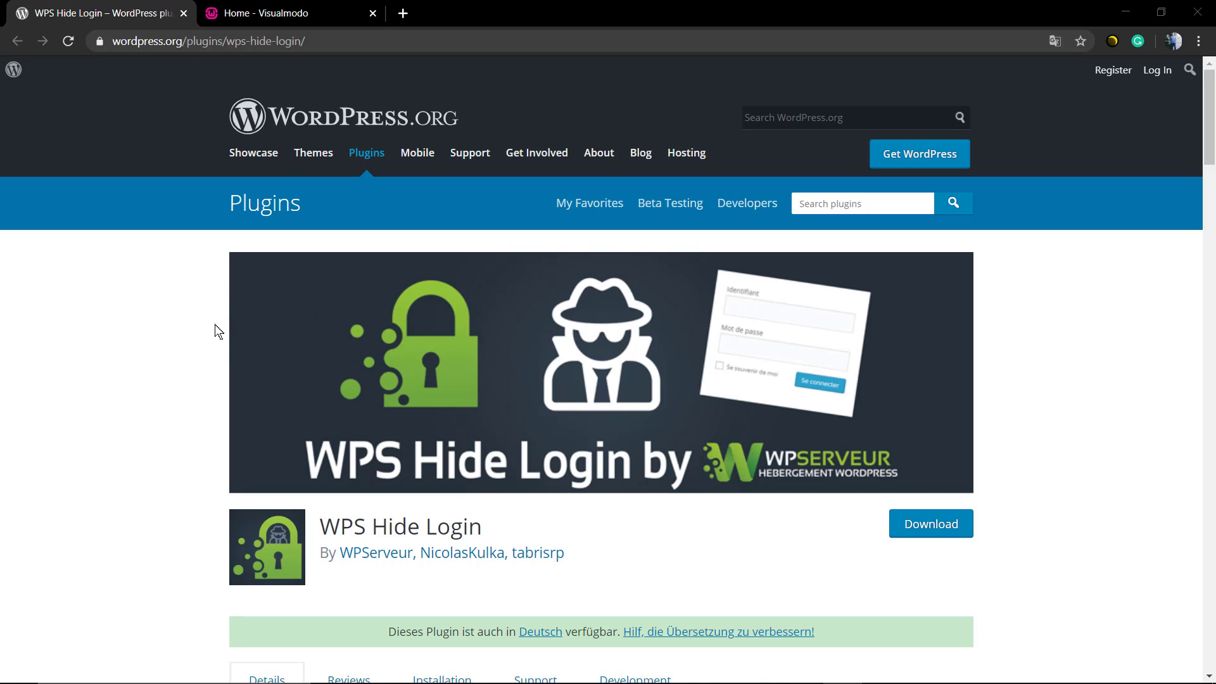
pyautogui.scroll(-3, 217, 330)
pyautogui.scroll(-3, 217, 330)
pyautogui.scroll(-2, 216, 330)
pyautogui.scroll(-2, 216, 330)
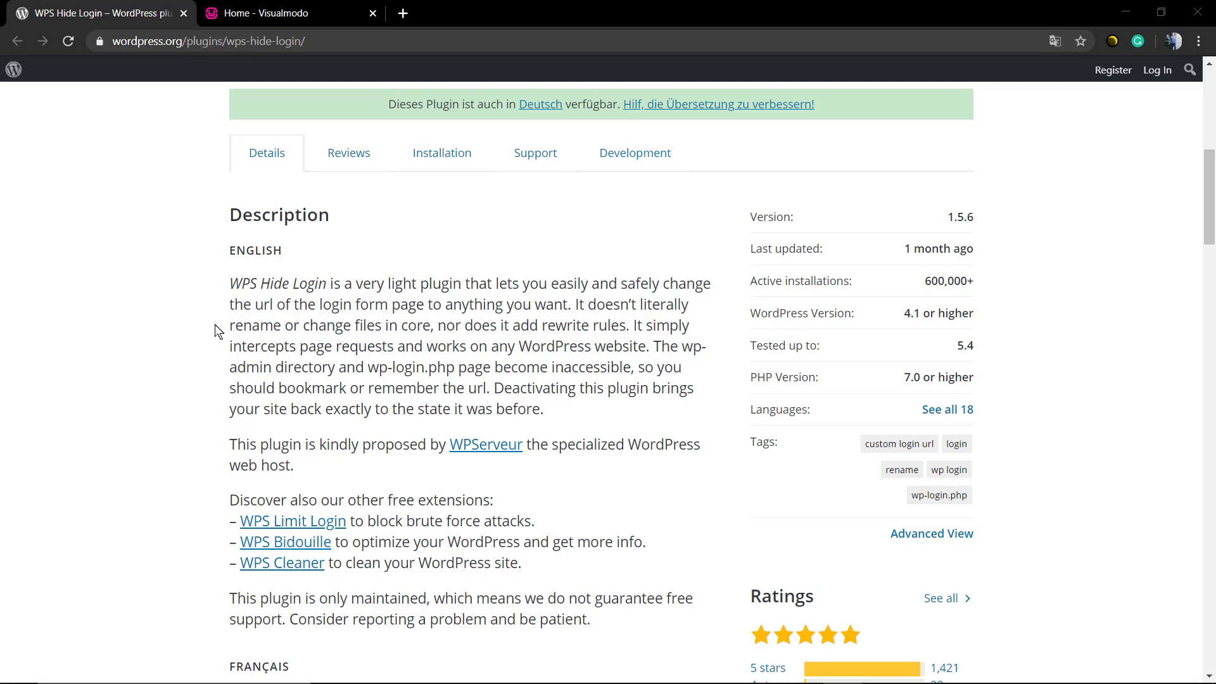
pyautogui.scroll(-3, 216, 330)
pyautogui.scroll(-3, 217, 330)
pyautogui.scroll(-3, 217, 330)
pyautogui.scroll(-3, 217, 330)
pyautogui.scroll(-5, 216, 330)
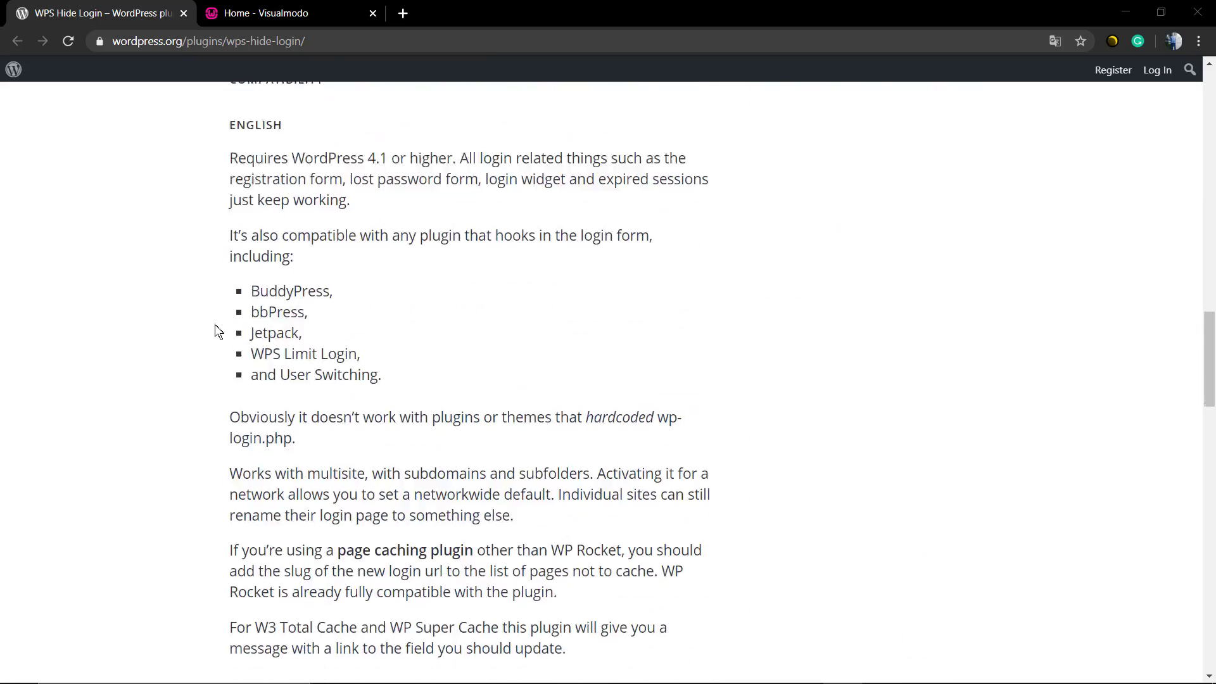
pyautogui.scroll(-4, 217, 330)
pyautogui.scroll(-3, 216, 330)
pyautogui.scroll(-4, 216, 329)
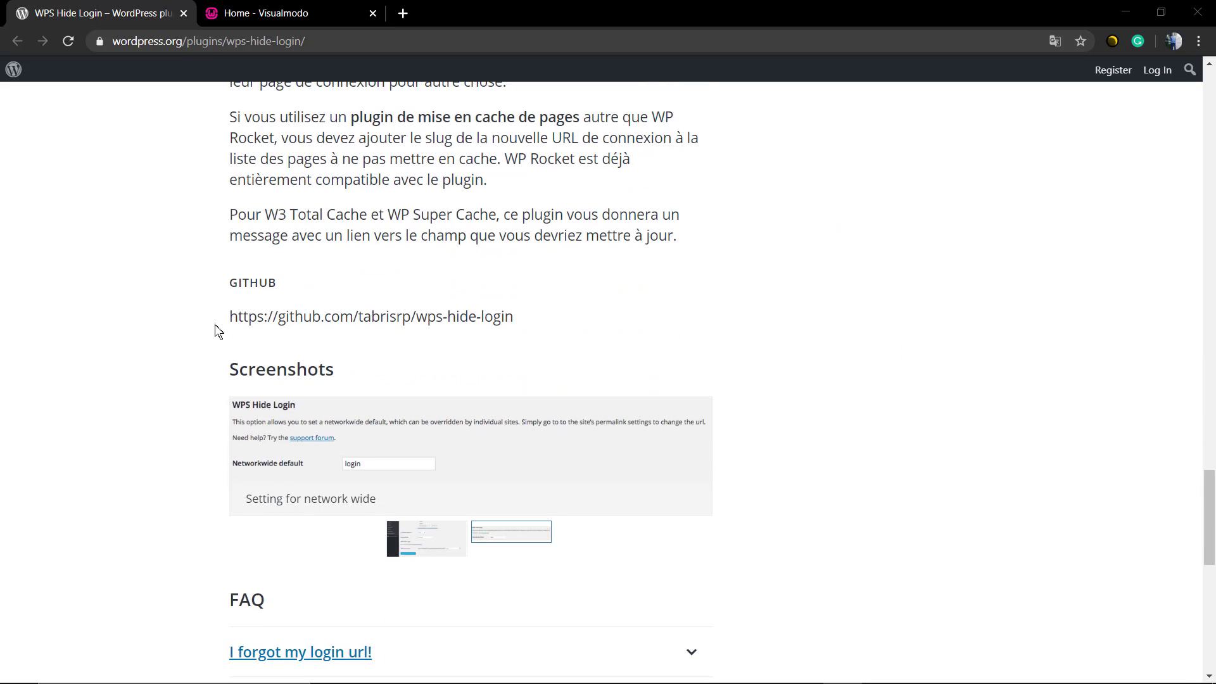
pyautogui.scroll(-2, 217, 330)
# - Flip through the WPS Hide Login screenshots, then switch to the Visualmodo home page
pyautogui.click(691, 324)
pyautogui.click(691, 323)
pyautogui.click(691, 324)
pyautogui.scroll(-3, 117, 437)
pyautogui.scroll(8, 212, 409)
pyautogui.scroll(8, 212, 408)
pyautogui.scroll(8, 212, 285)
pyautogui.click(266, 12)
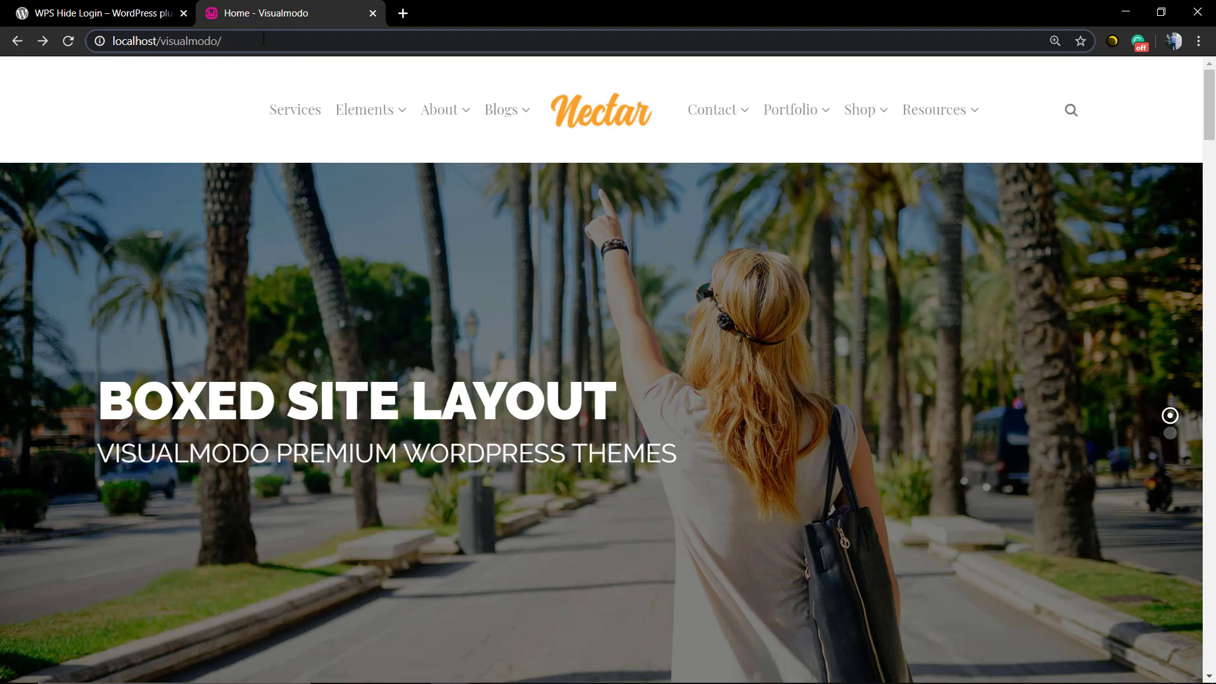
pyautogui.write('wp-admi')
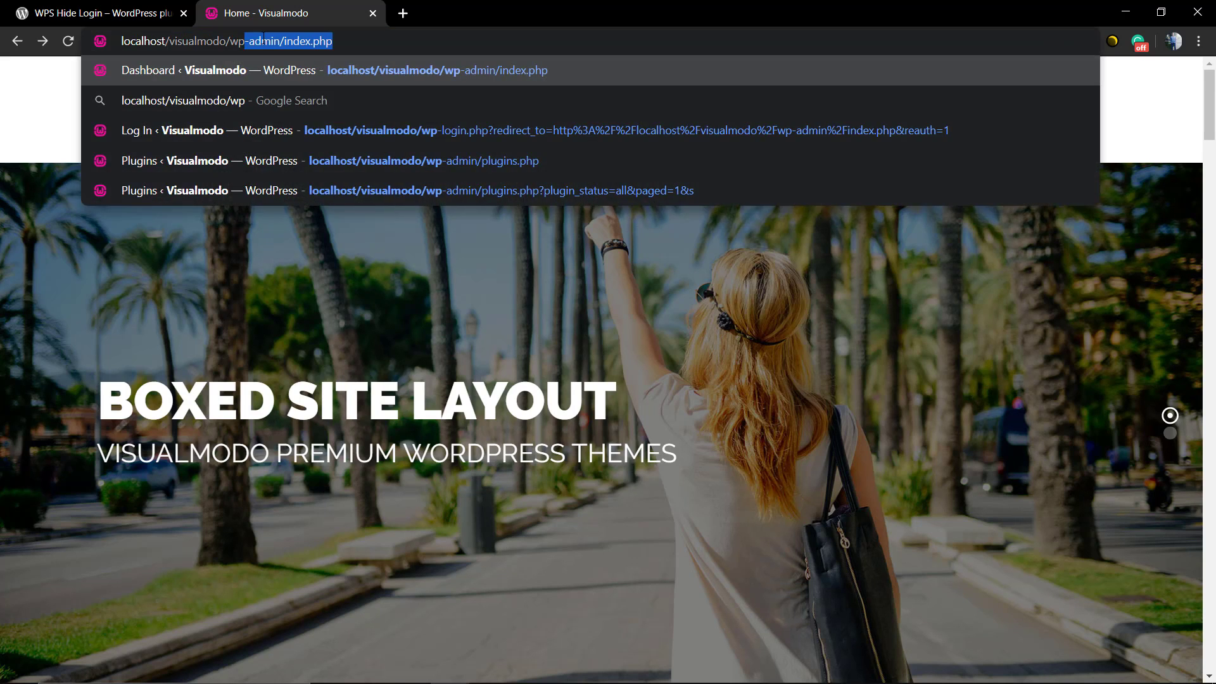
pyautogui.write('n')
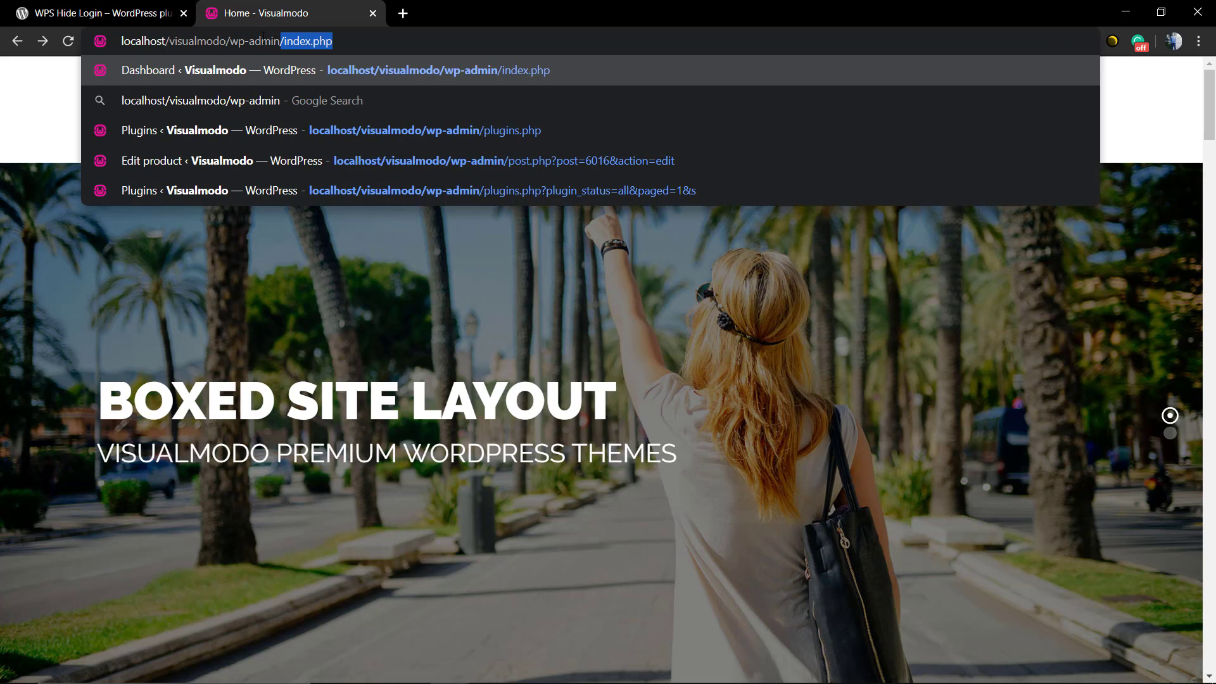
pyautogui.write('/')
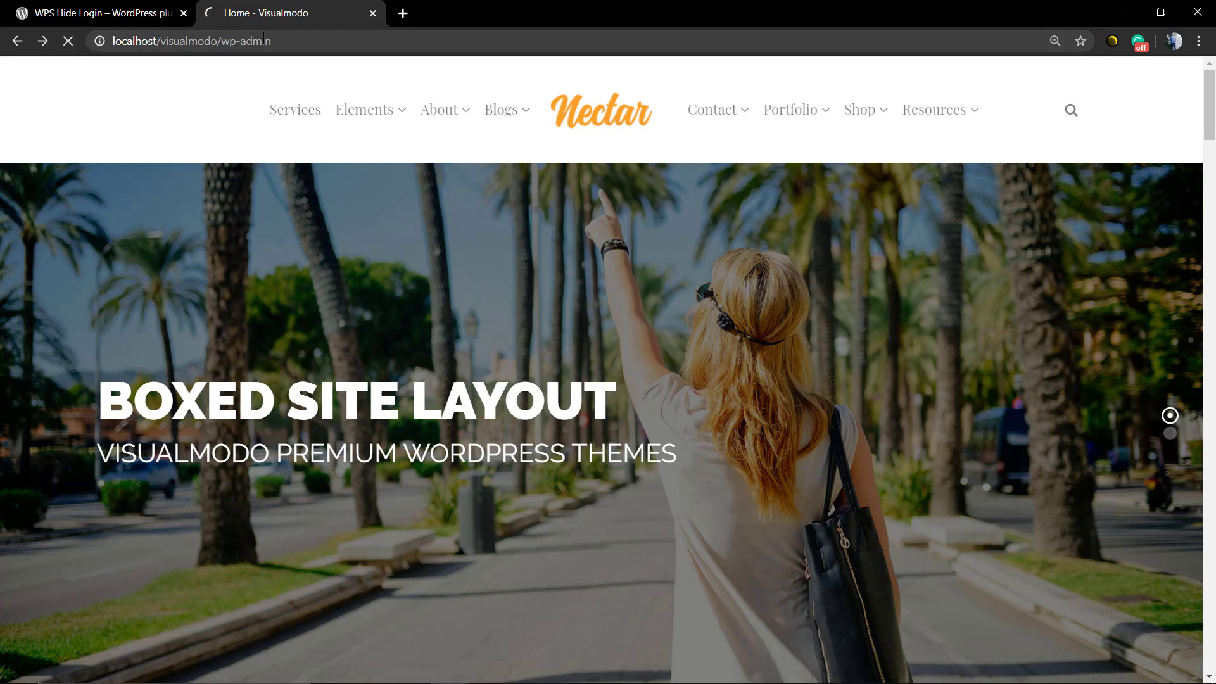
# - Load the Visualmodo wp-admin address, which lands on the default WordPress login page
pyautogui.press('Return')
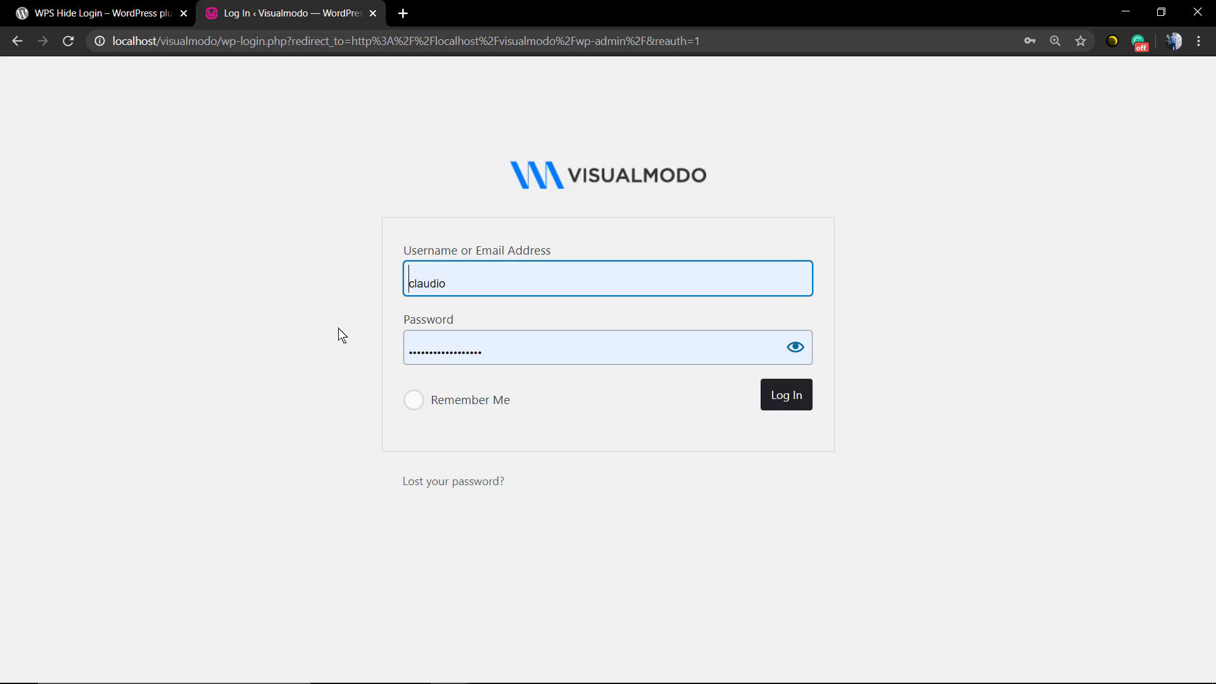
# - Sign in with the saved credentials and go to Plugins > Add New
pyautogui.click(781, 399)
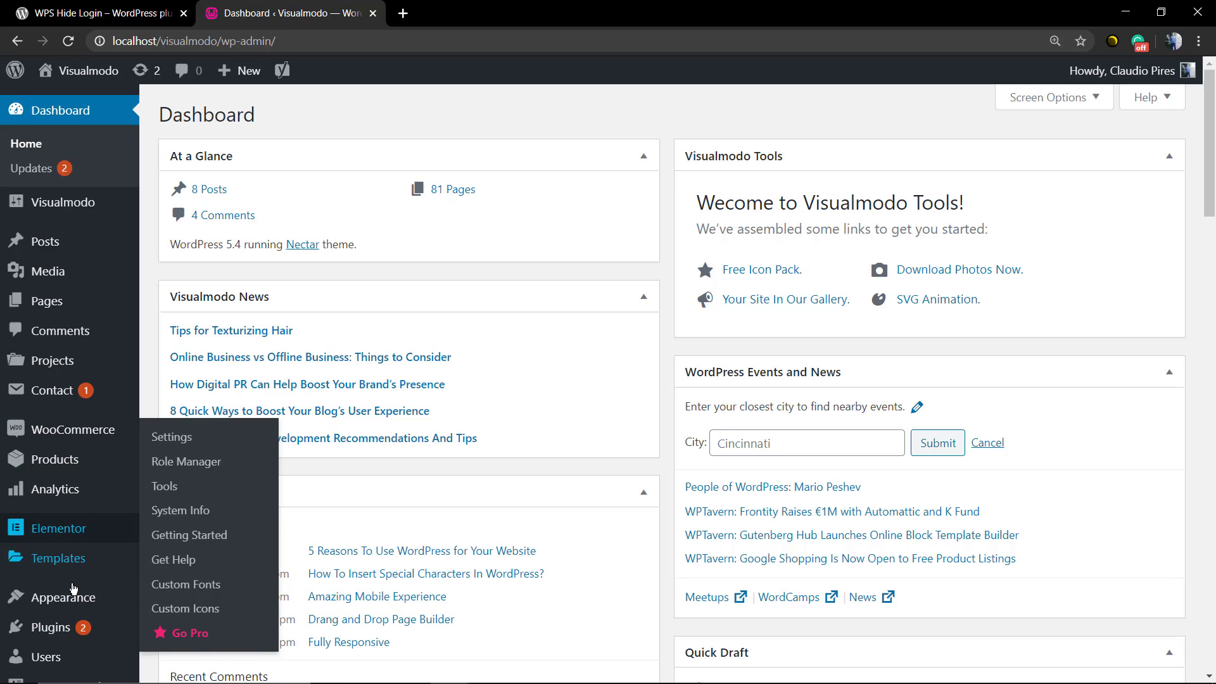
pyautogui.moveTo(38, 645)
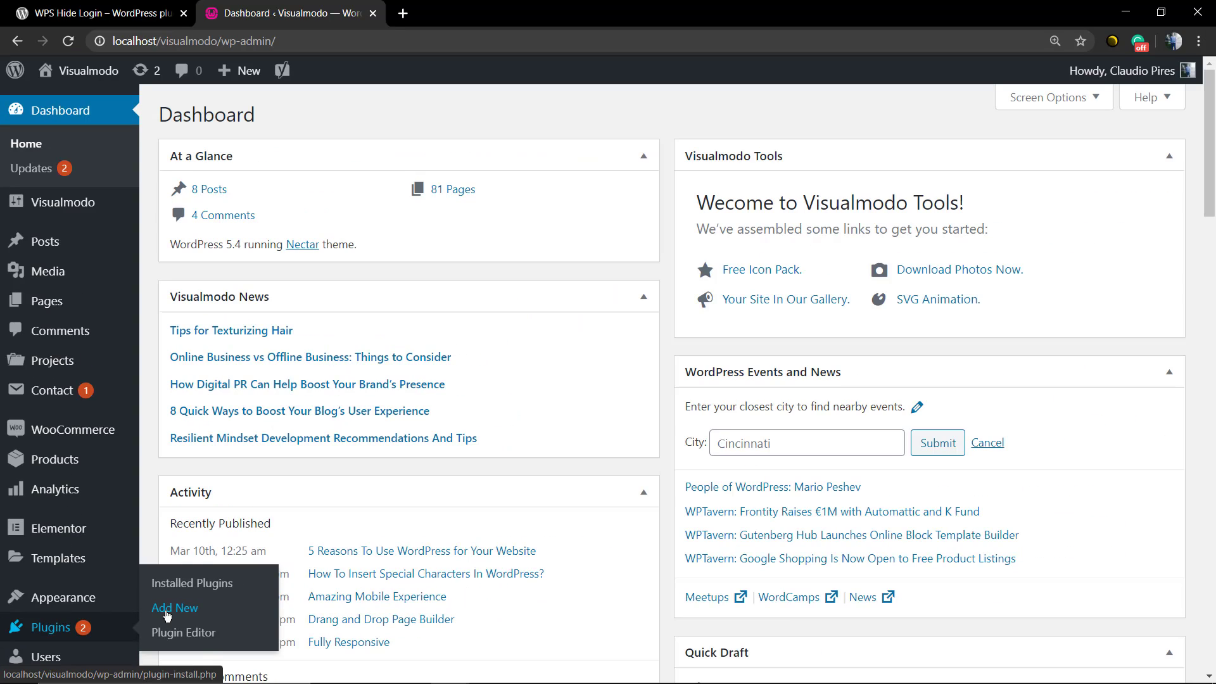
pyautogui.click(167, 613)
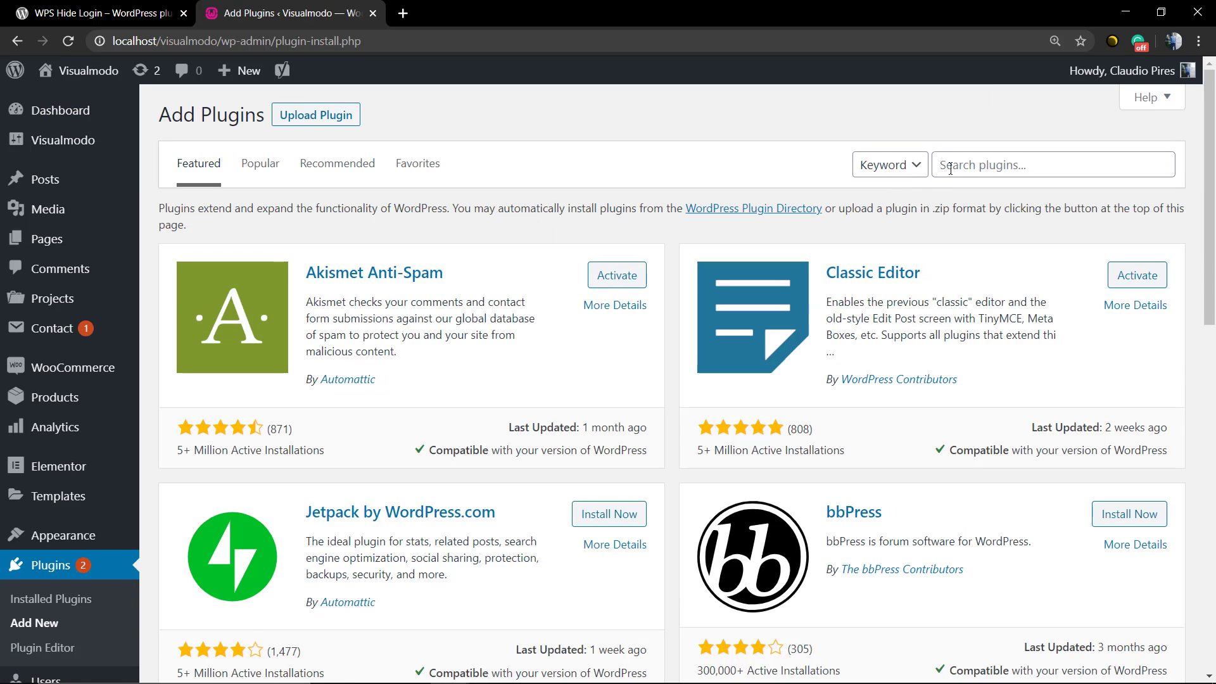
# - Search plugins for 'wps hide login' and review the top result's authors, rating and installs
pyautogui.click(951, 167)
pyautogui.write('wps ')
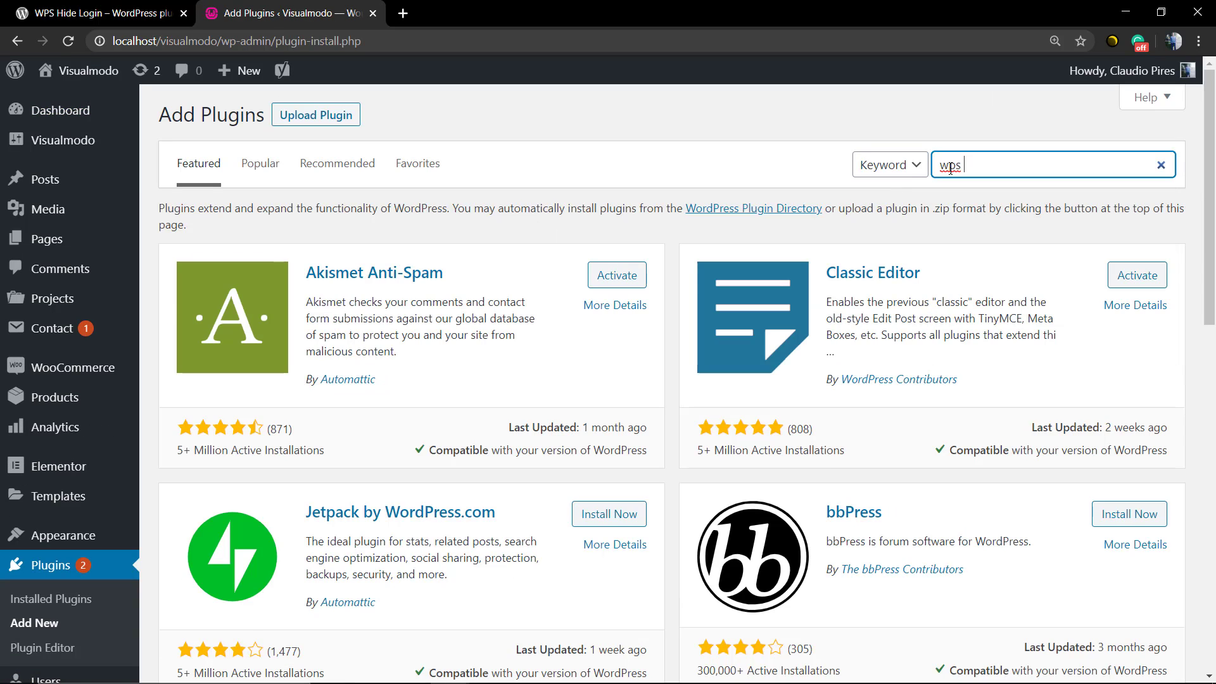
pyautogui.write('hide login')
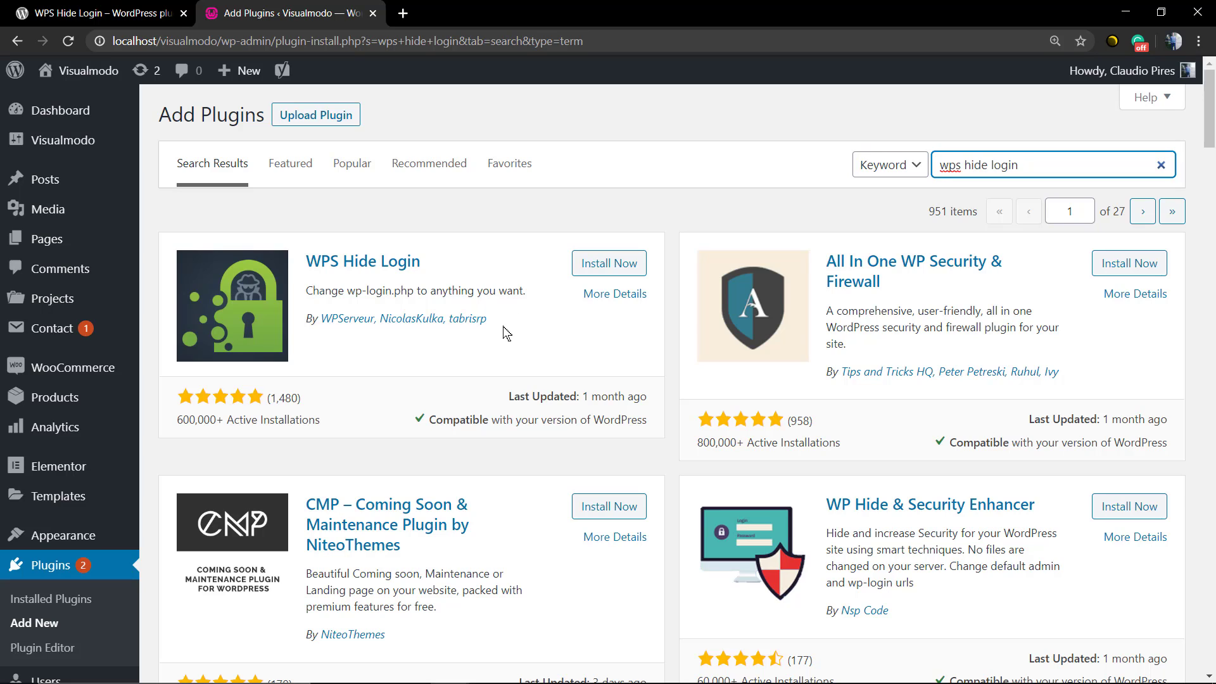
pyautogui.moveTo(495, 319); pyautogui.dragTo(320, 319)
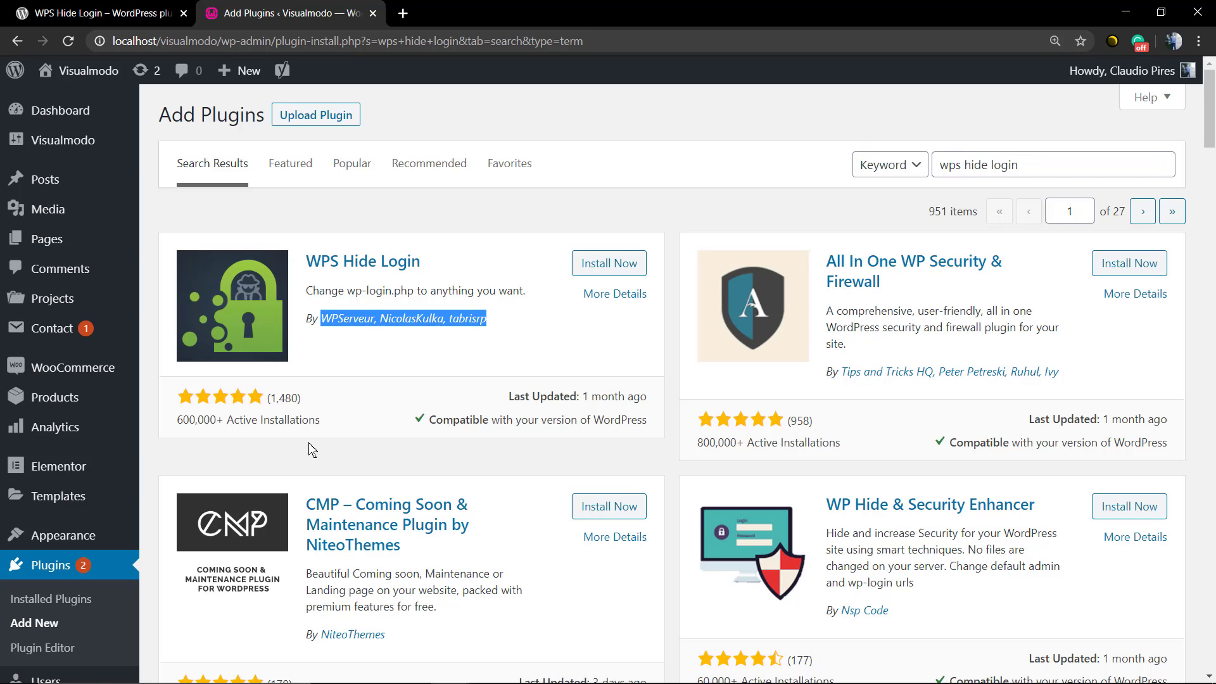
pyautogui.click(333, 423)
pyautogui.moveTo(333, 423); pyautogui.dragTo(181, 427)
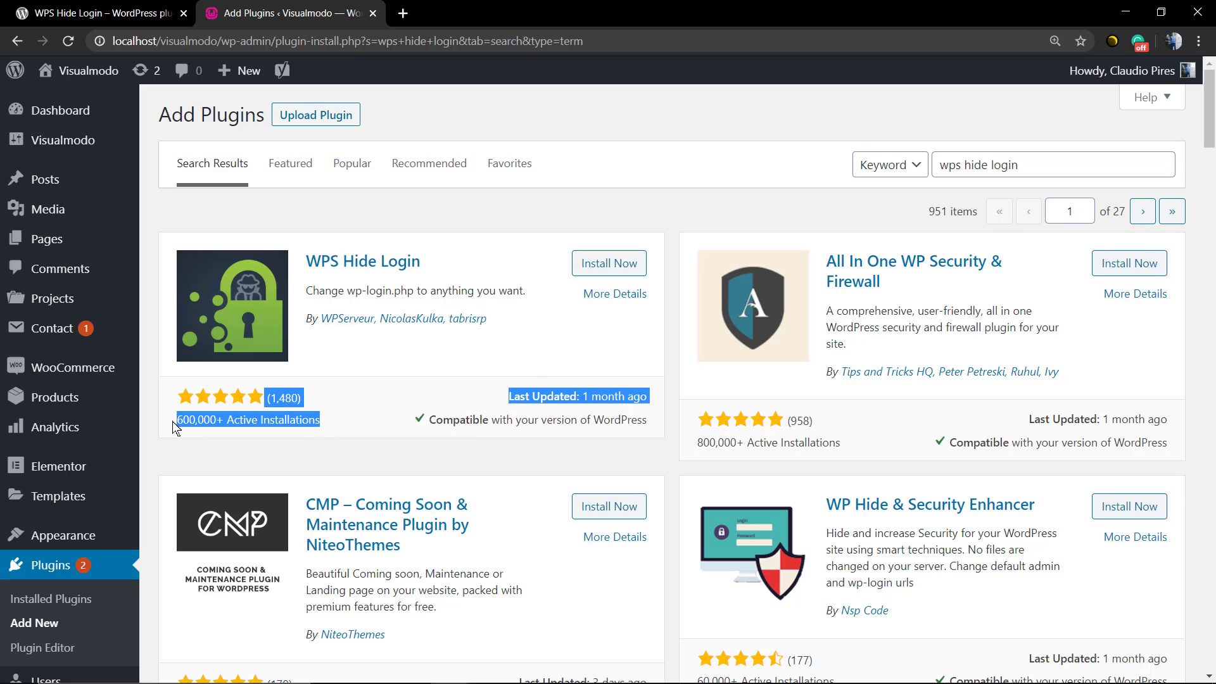
pyautogui.click(293, 411)
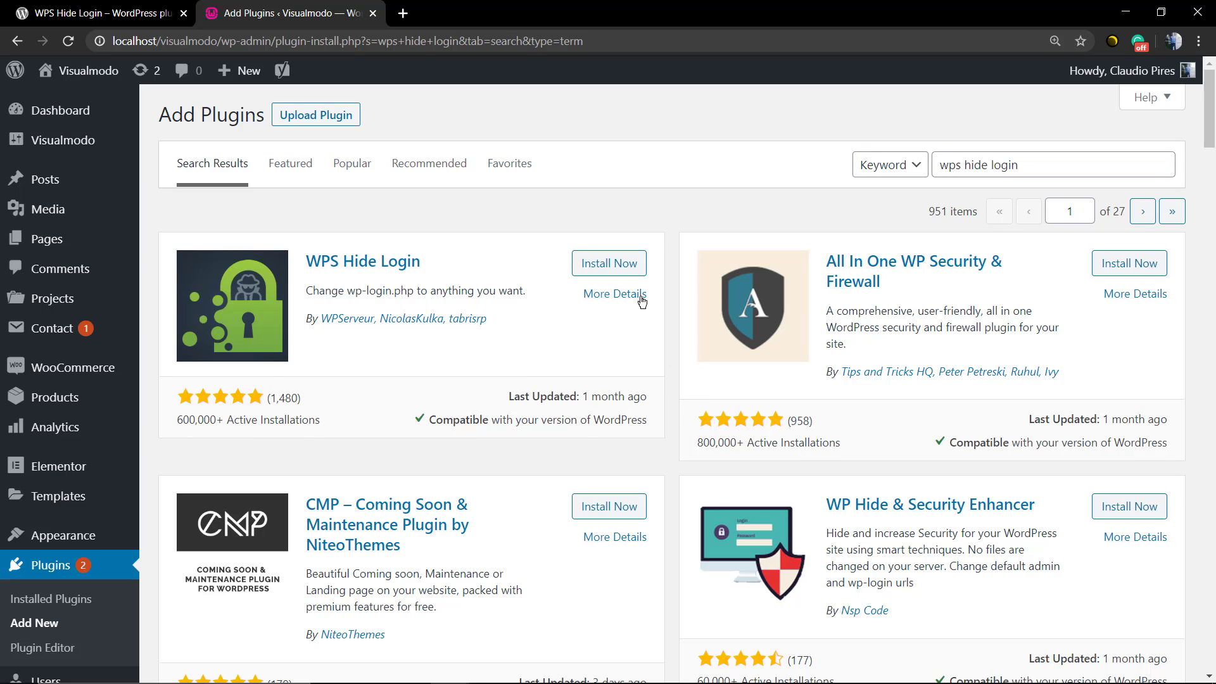
# - Install the WPS Hide Login plugin and activate it
pyautogui.click(610, 264)
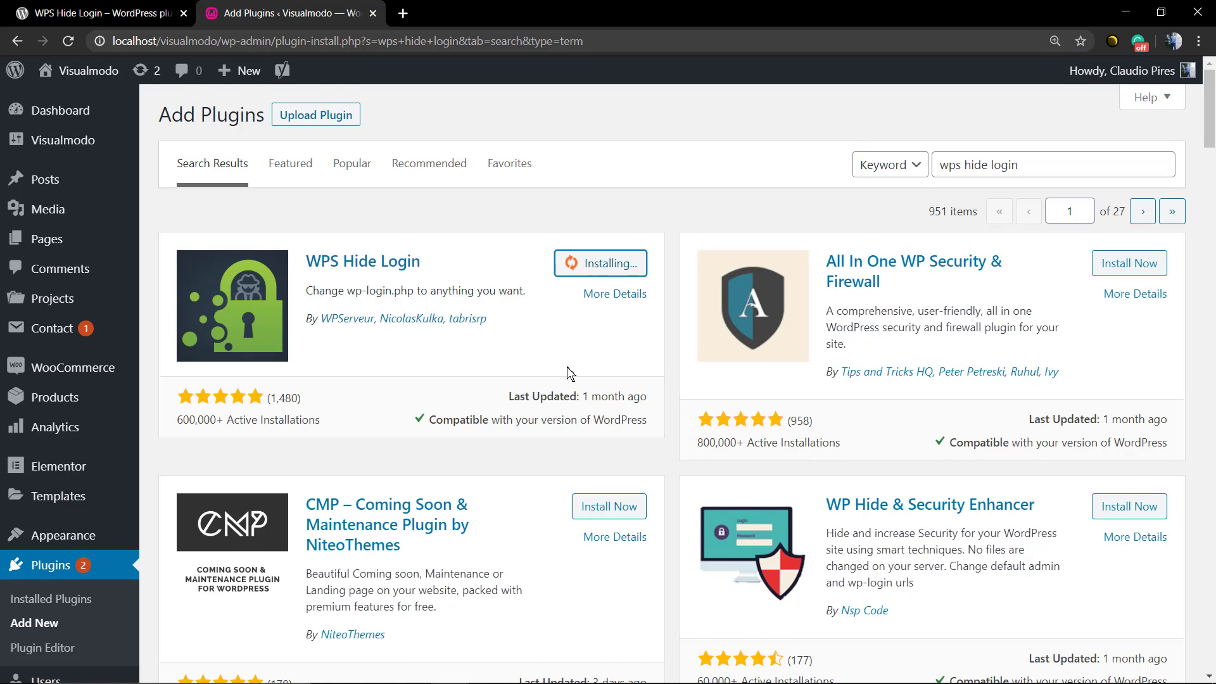
pyautogui.scroll(-3, 570, 373)
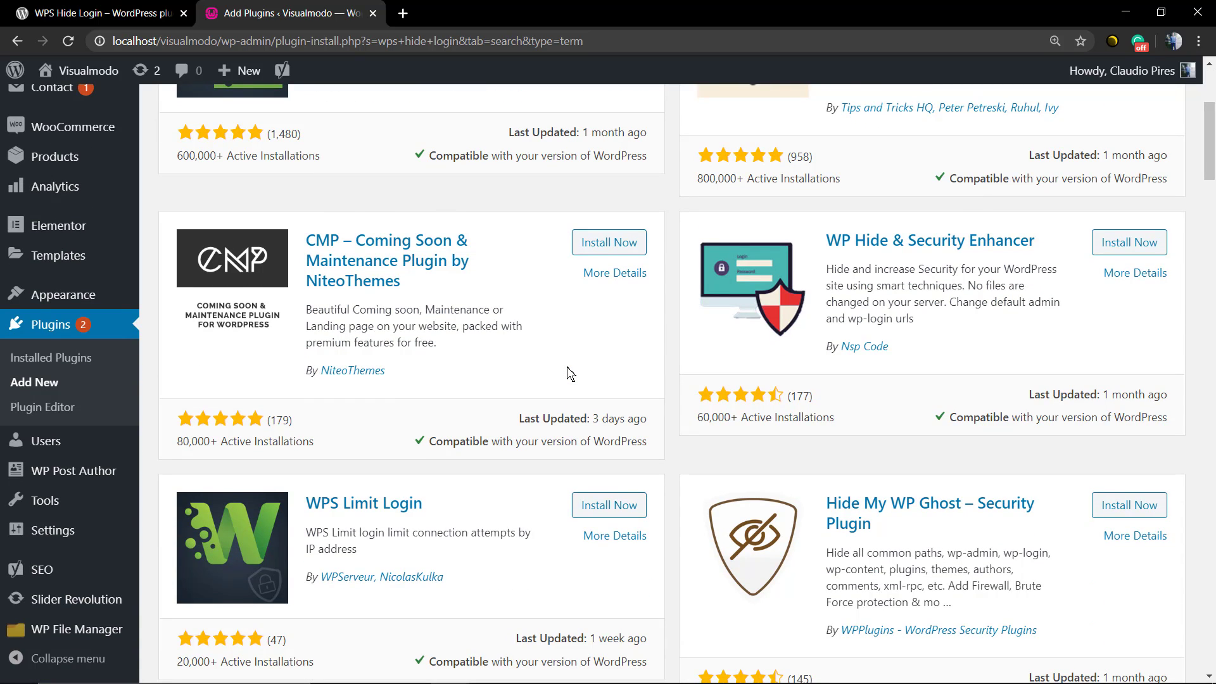
pyautogui.scroll(3, 571, 373)
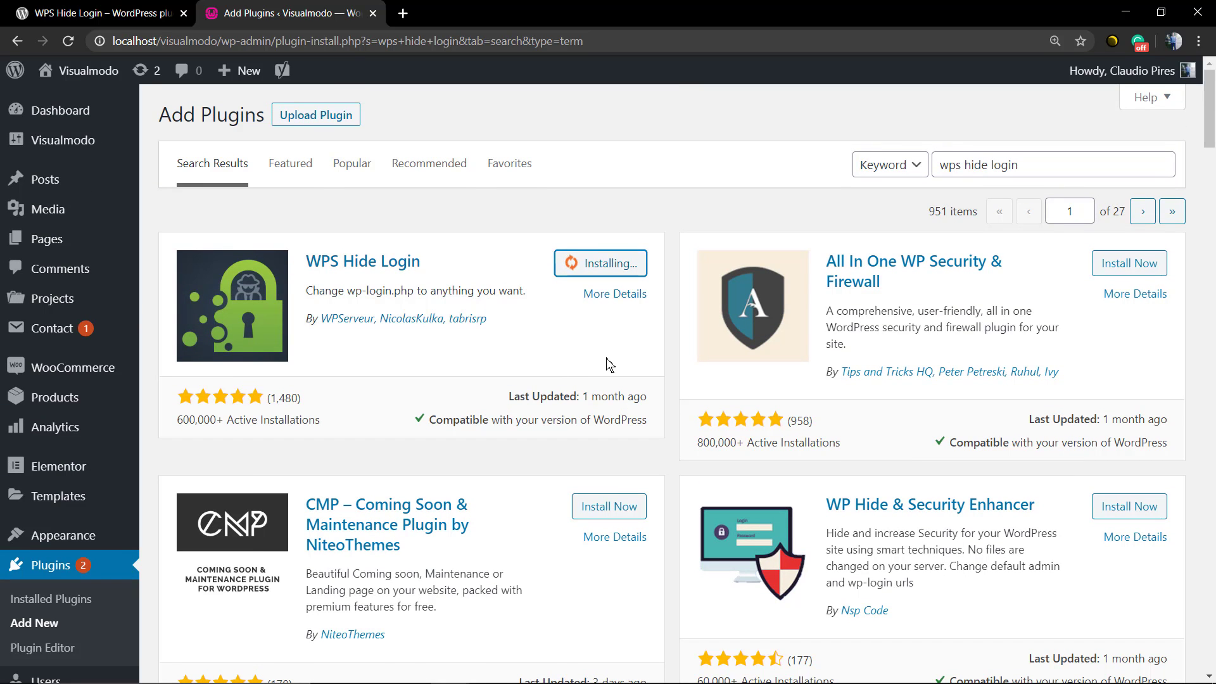
pyautogui.click(617, 263)
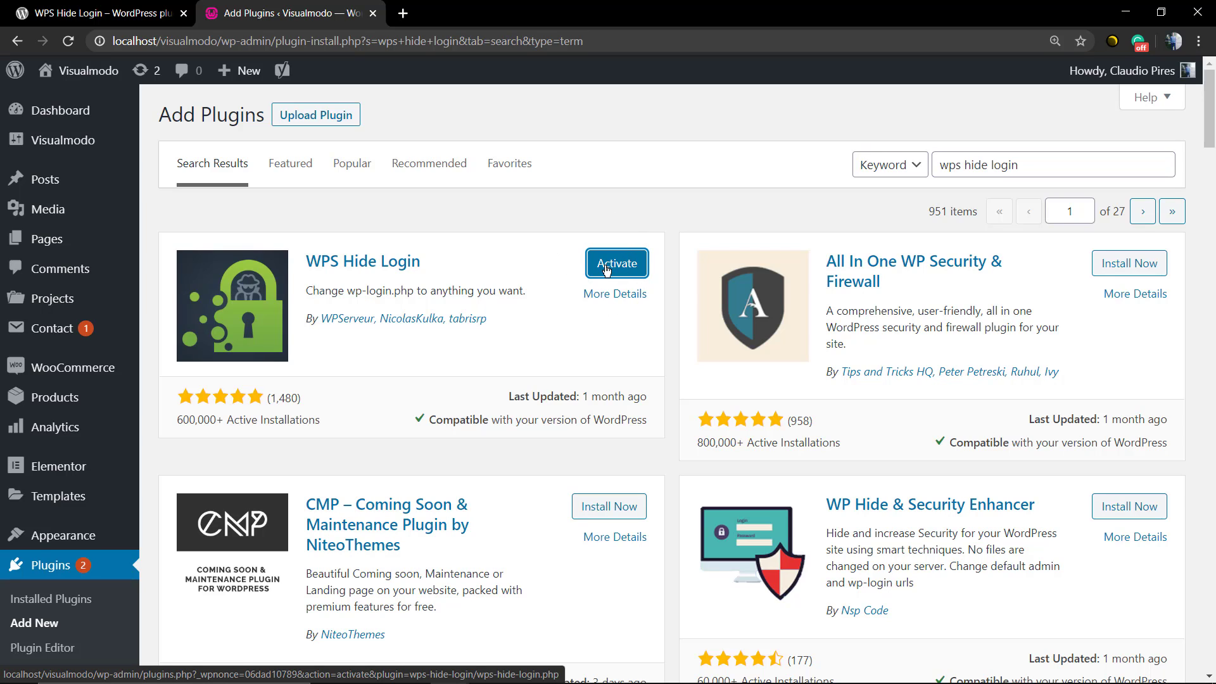
pyautogui.click(606, 270)
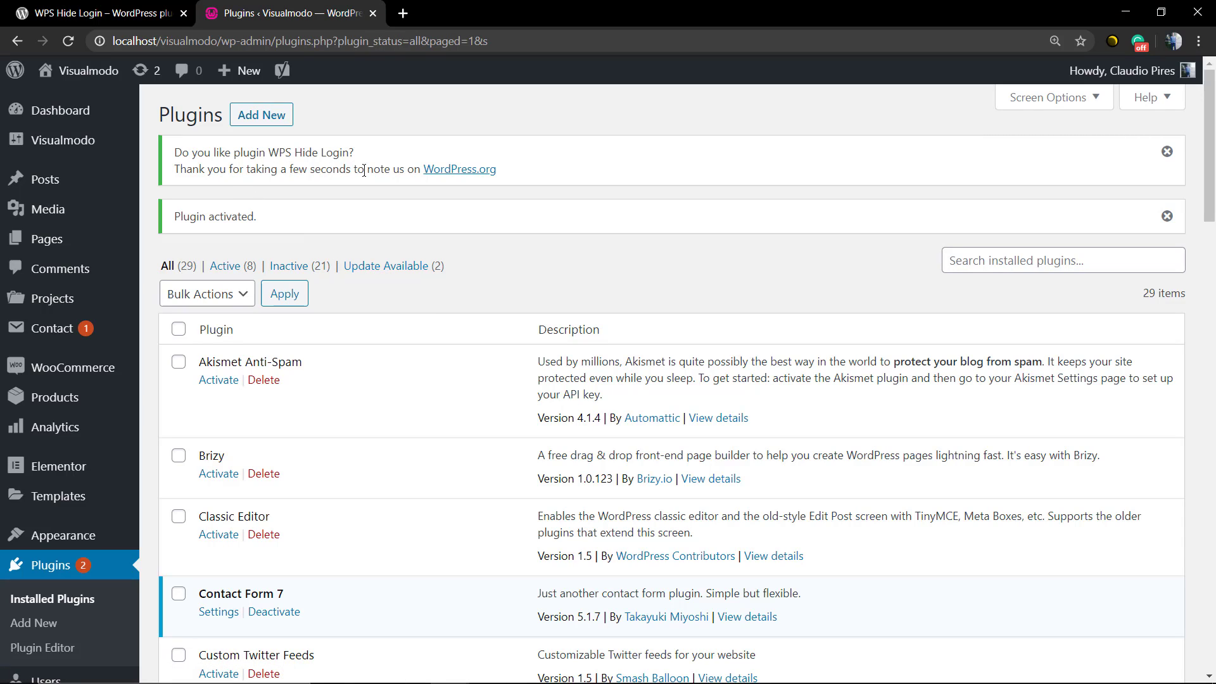
# - Dismiss the rating notice and open Settings > WPS Hide Login
pyautogui.click(1169, 155)
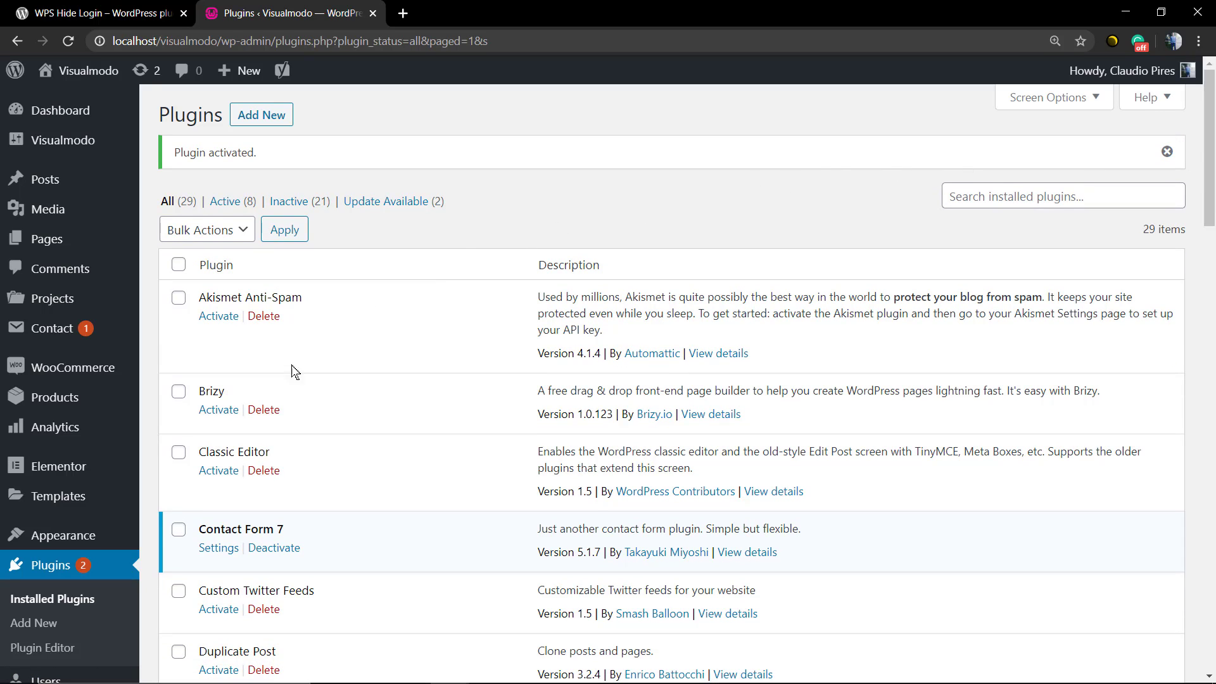
pyautogui.scroll(-4, 314, 418)
pyautogui.scroll(-1, 307, 447)
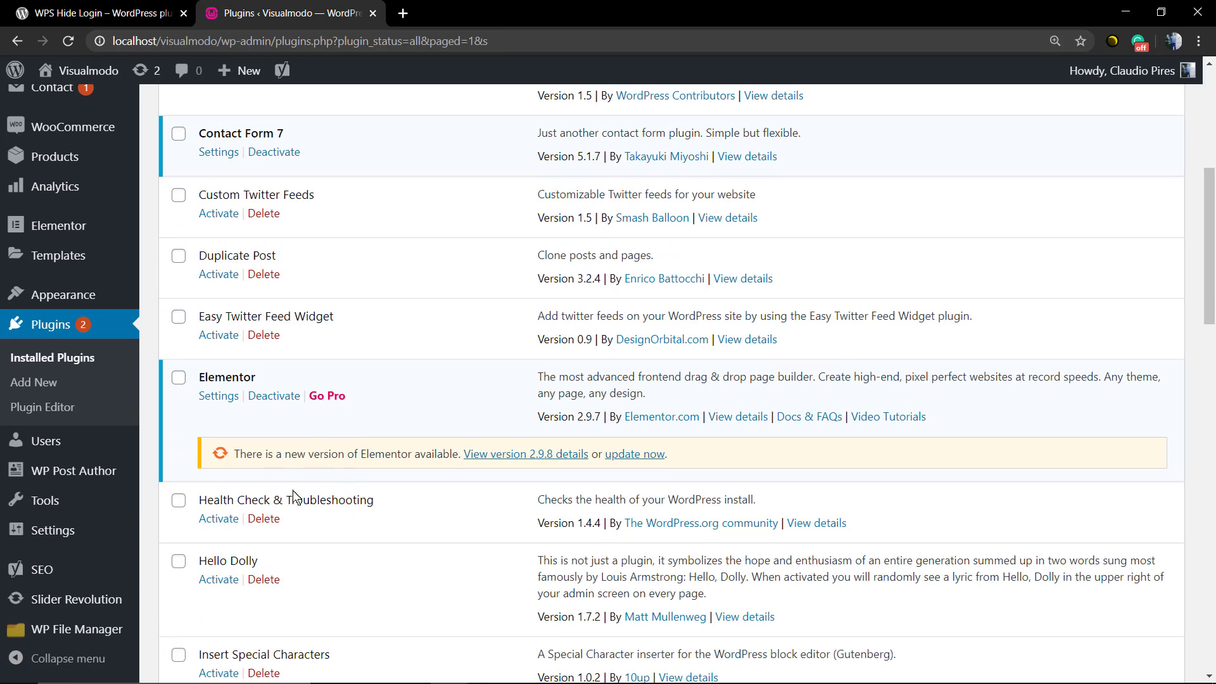
pyautogui.moveTo(57, 426)
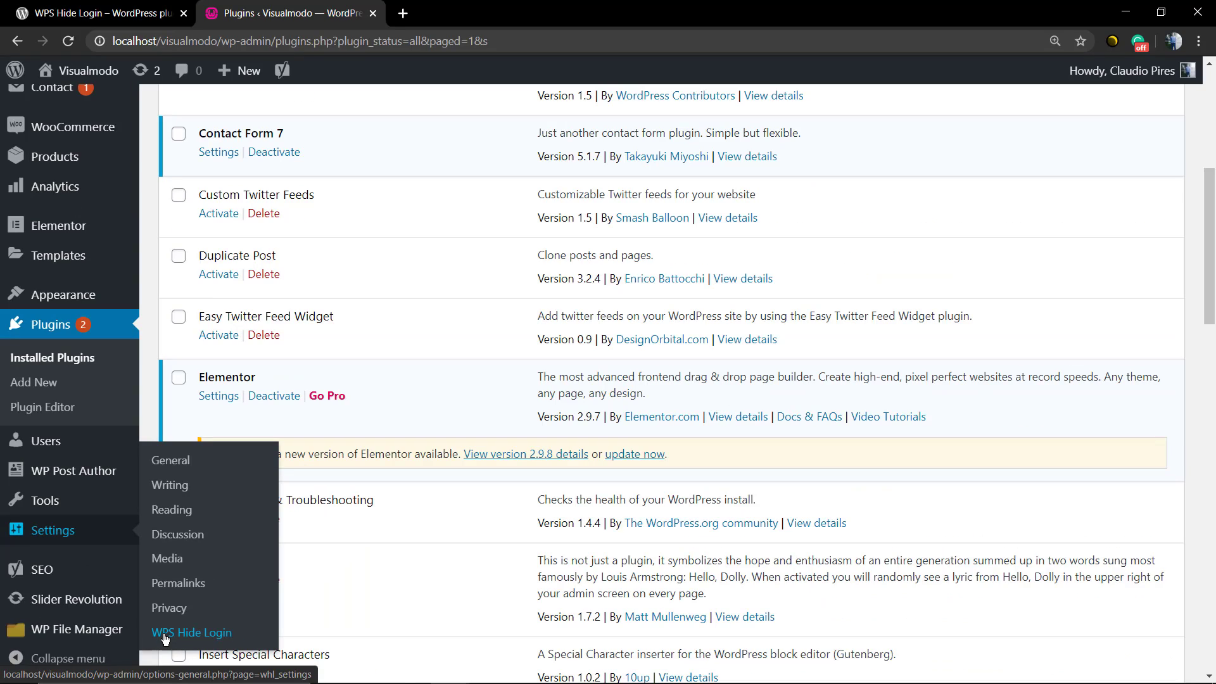
pyautogui.click(166, 639)
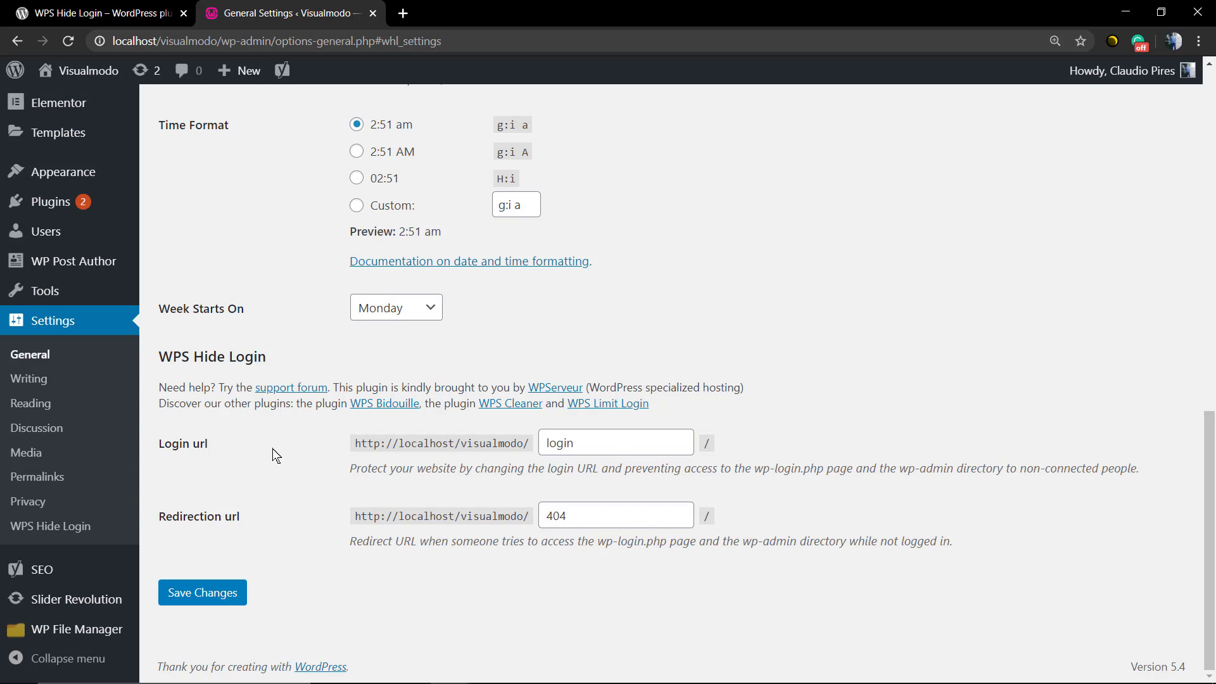
# - Clear the 404 redirection value and enter contact as the redirection URL
pyautogui.doubleClick(601, 517)
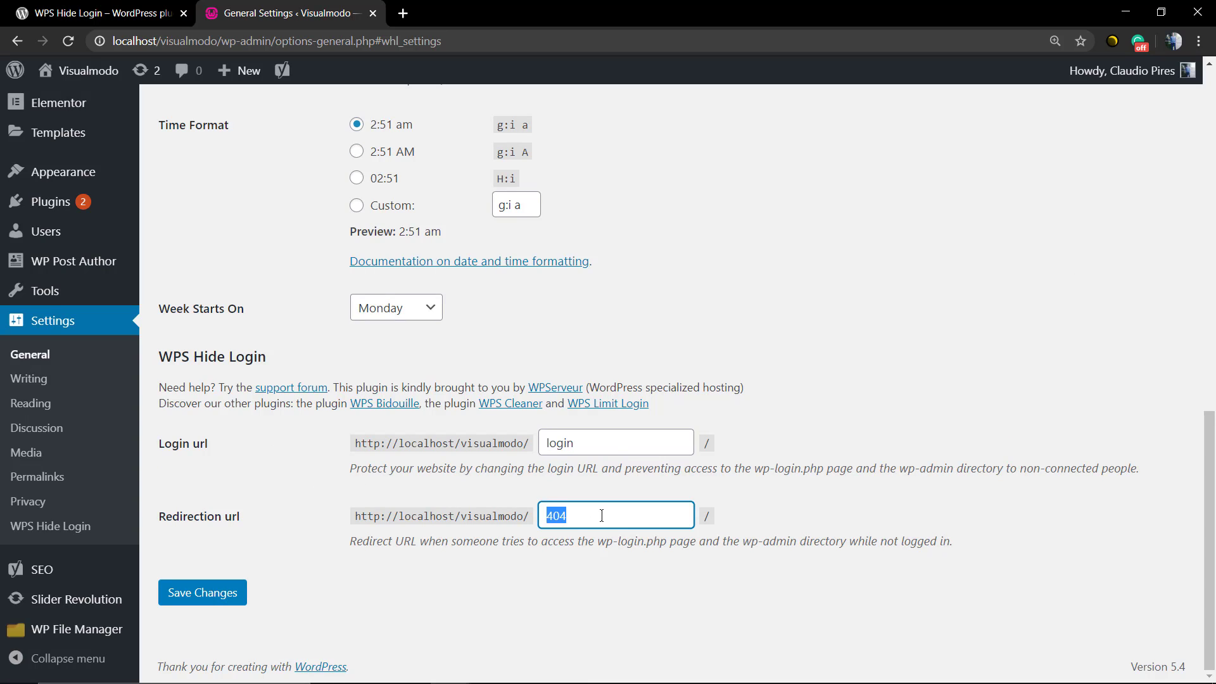
pyautogui.press('BackSpace')
pyautogui.moveTo(775, 468); pyautogui.dragTo(1133, 467)
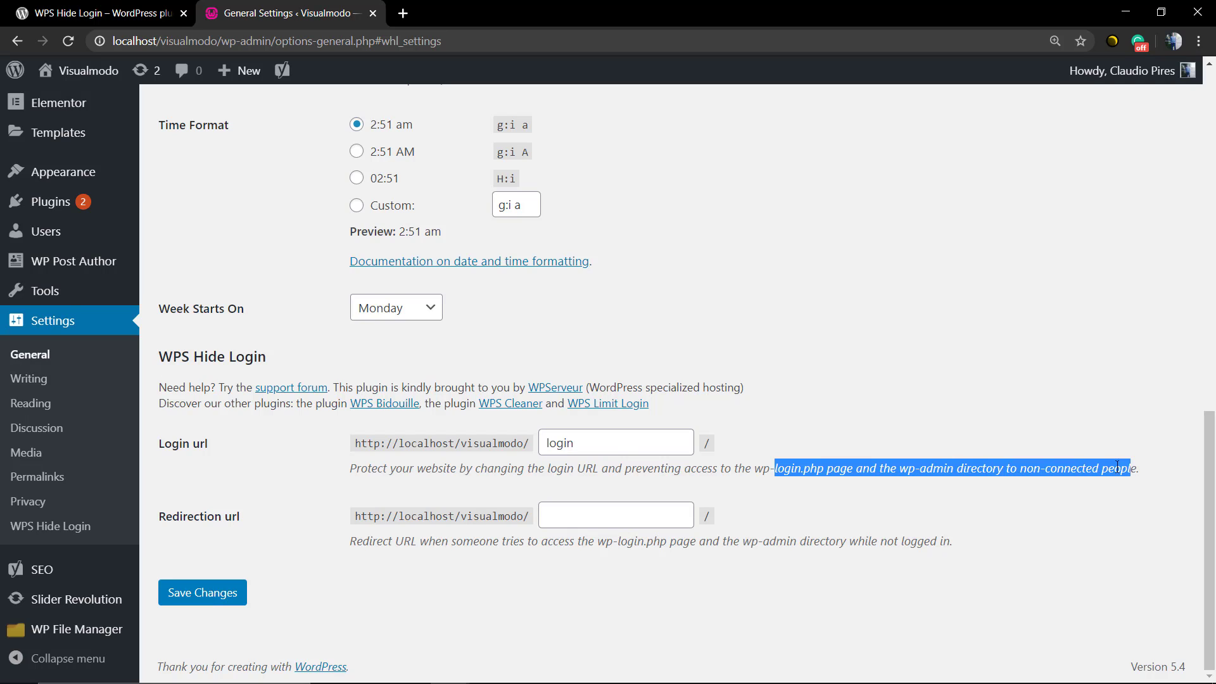
pyautogui.moveTo(1133, 468); pyautogui.dragTo(919, 467)
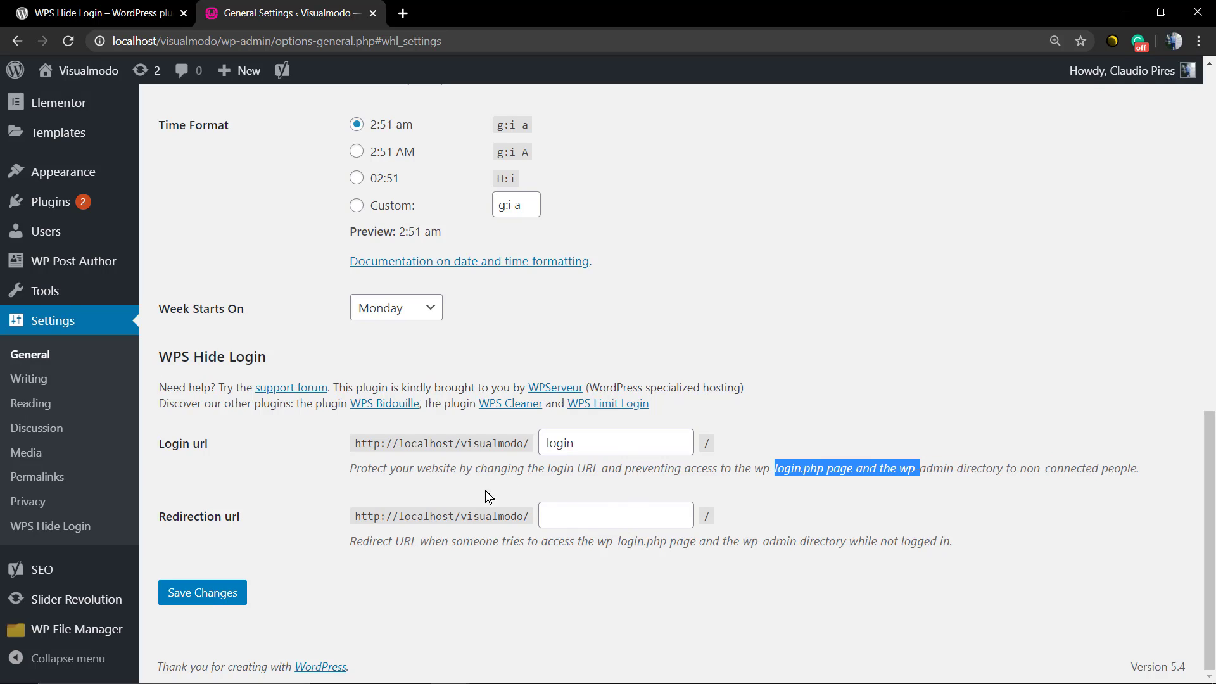
pyautogui.click(436, 475)
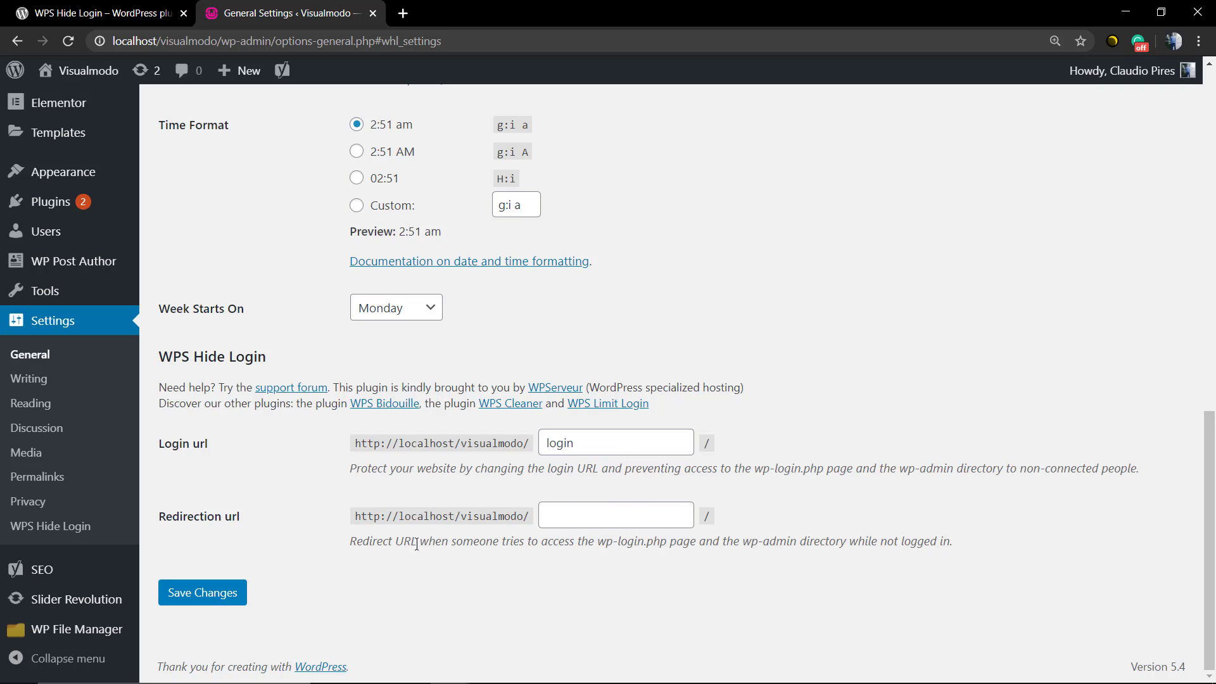
pyautogui.click(582, 520)
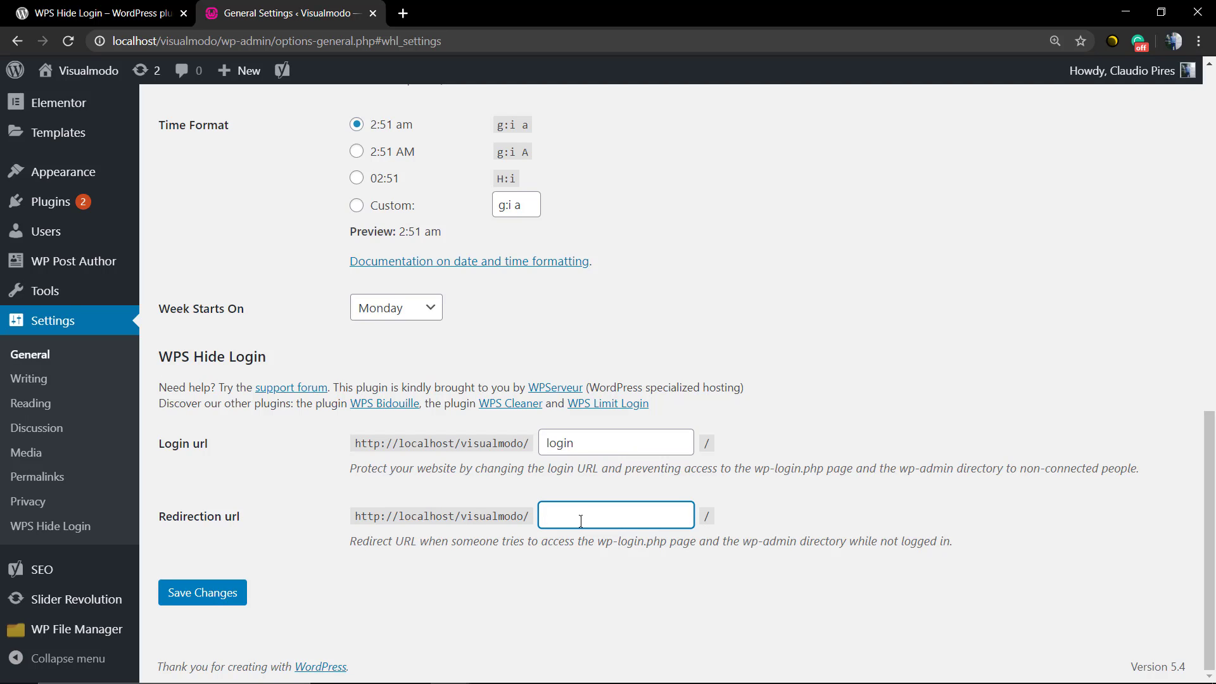
pyautogui.write('contact')
# - Replace the login slug with mySecretLogin and save the changes
pyautogui.doubleClick(614, 442)
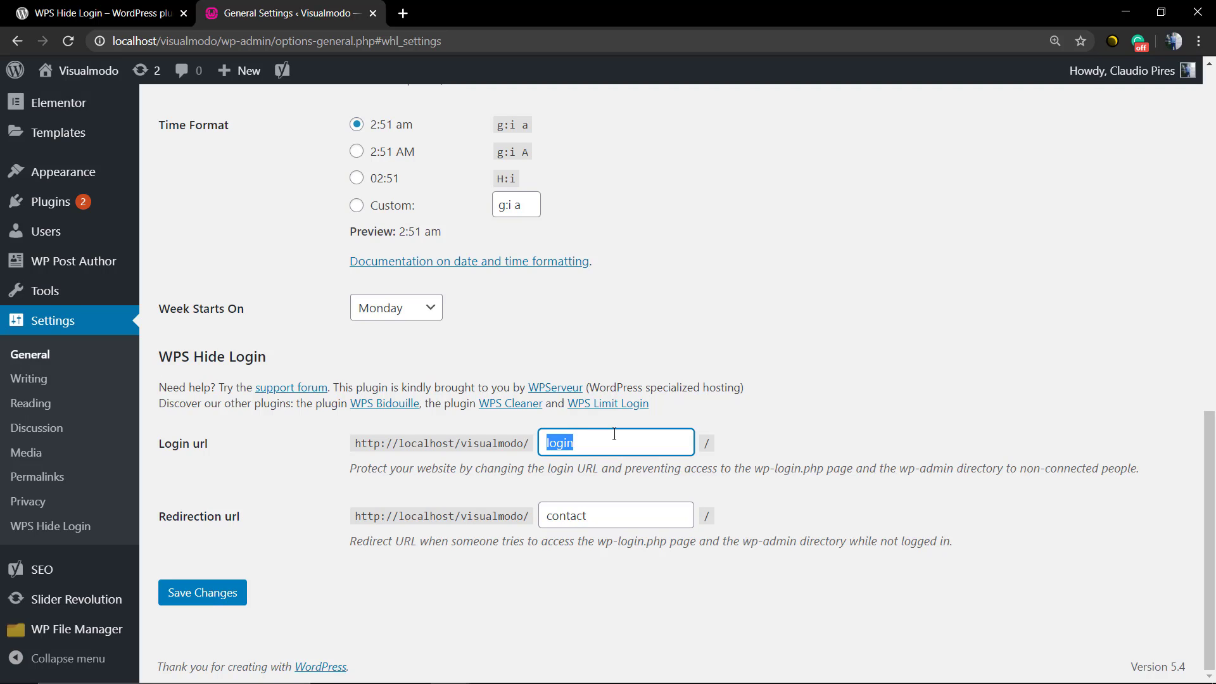
pyautogui.write('my')
pyautogui.write('Secret')
pyautogui.write('Login')
pyautogui.doubleClick(613, 443)
pyautogui.click(613, 443)
pyautogui.doubleClick(612, 446)
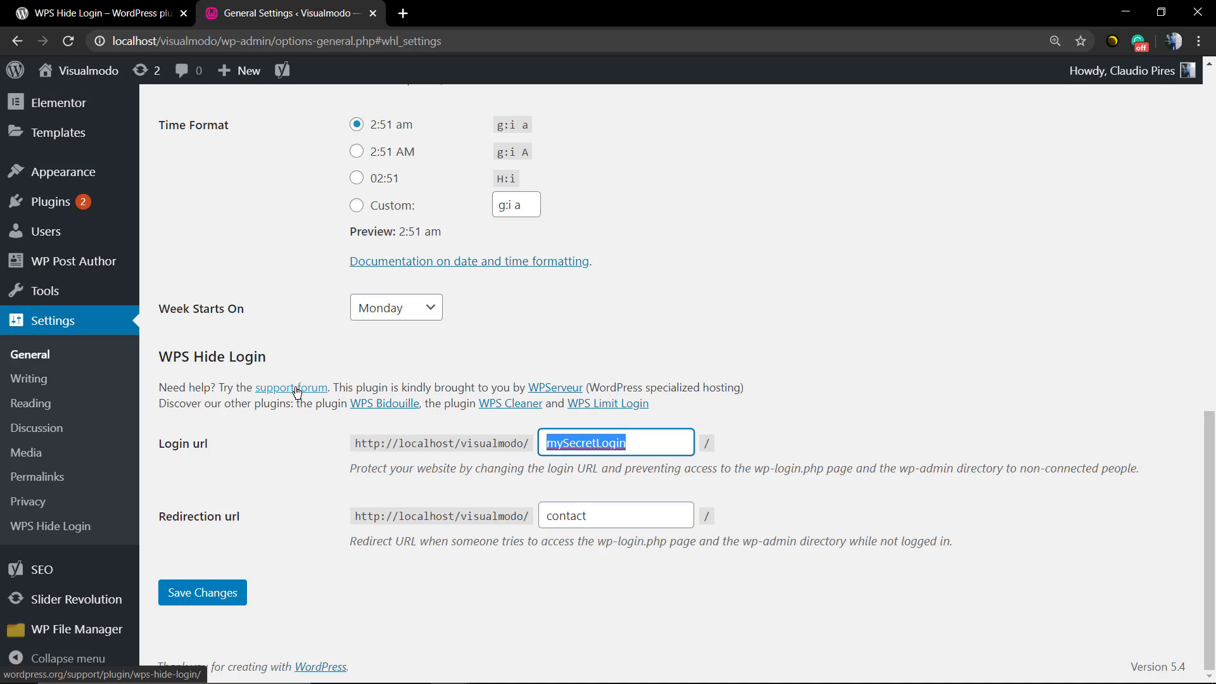
pyautogui.click(232, 597)
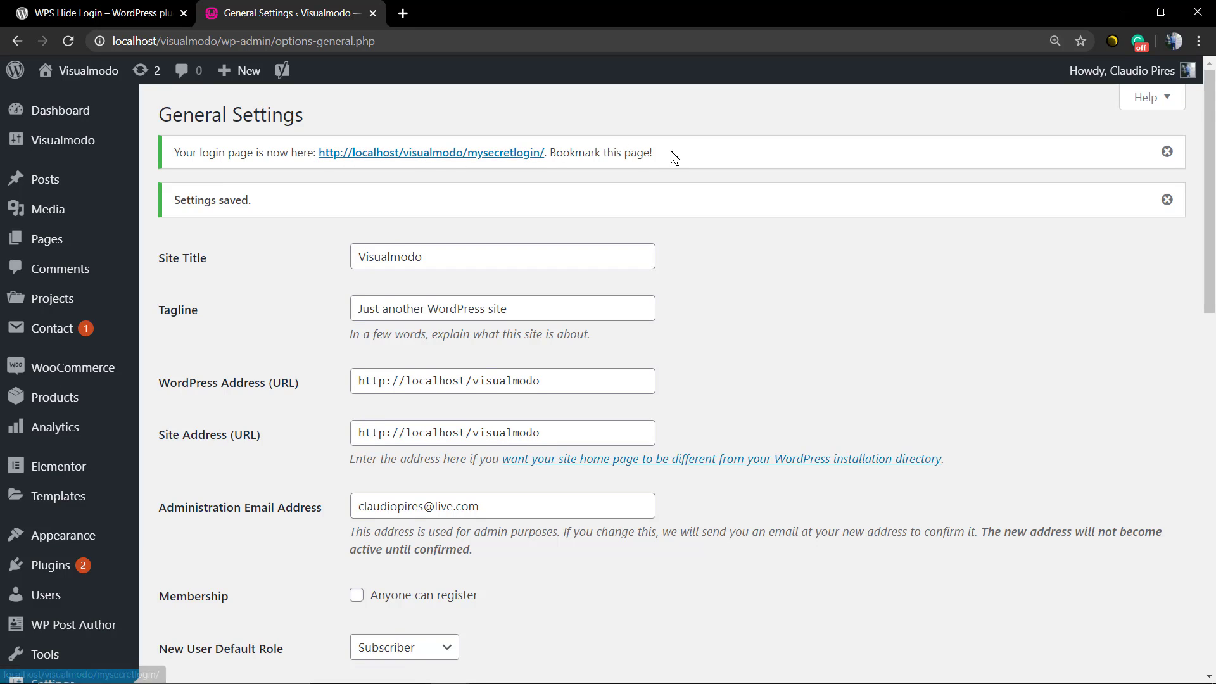
# - Review the notice showing the new login page address, then log out
pyautogui.moveTo(656, 154); pyautogui.dragTo(550, 154)
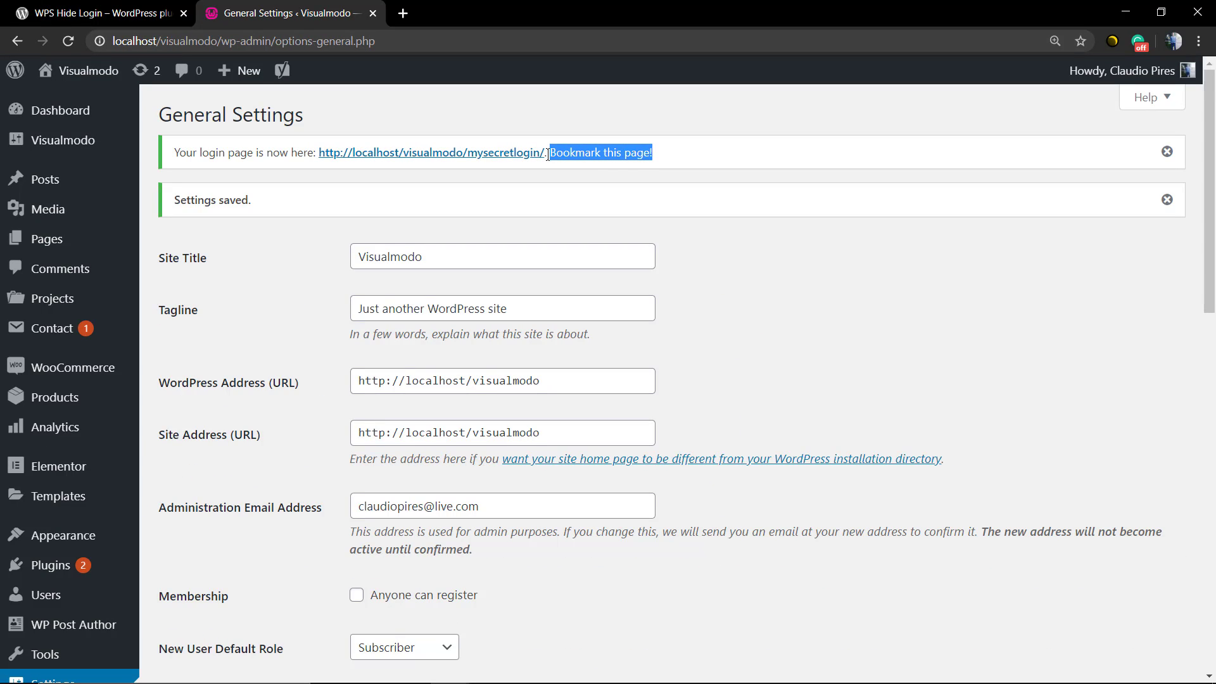
pyautogui.moveTo(546, 153); pyautogui.dragTo(319, 152)
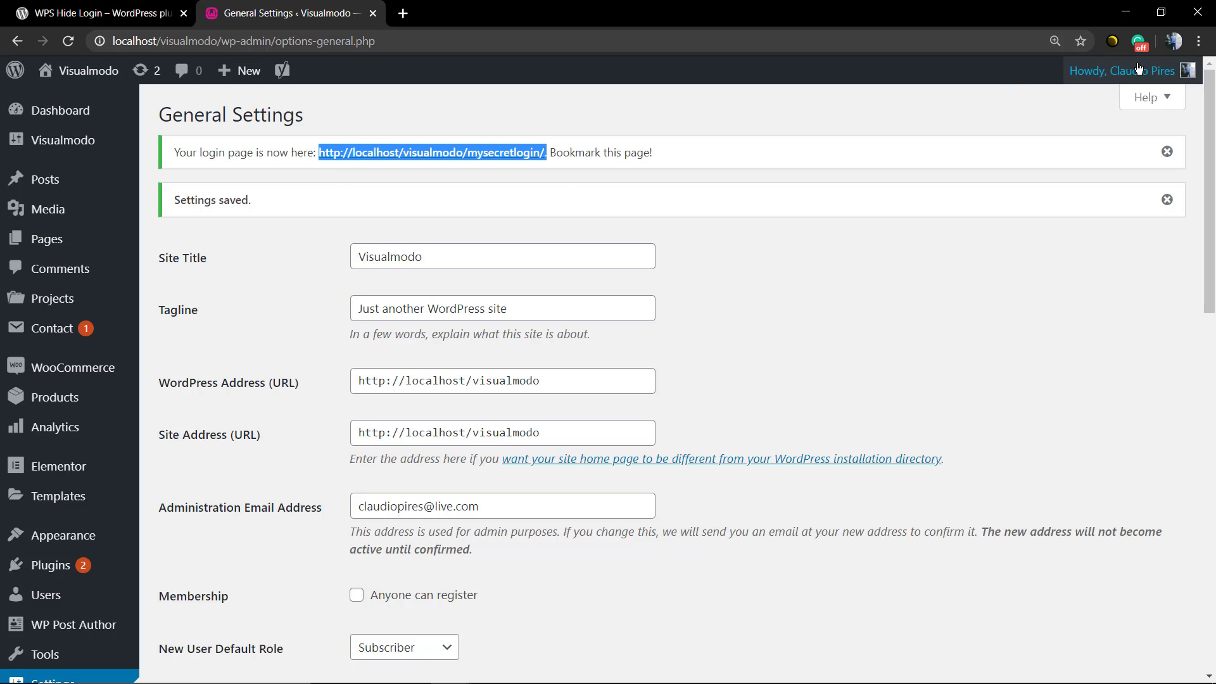
pyautogui.moveTo(1128, 70)
pyautogui.click(1080, 173)
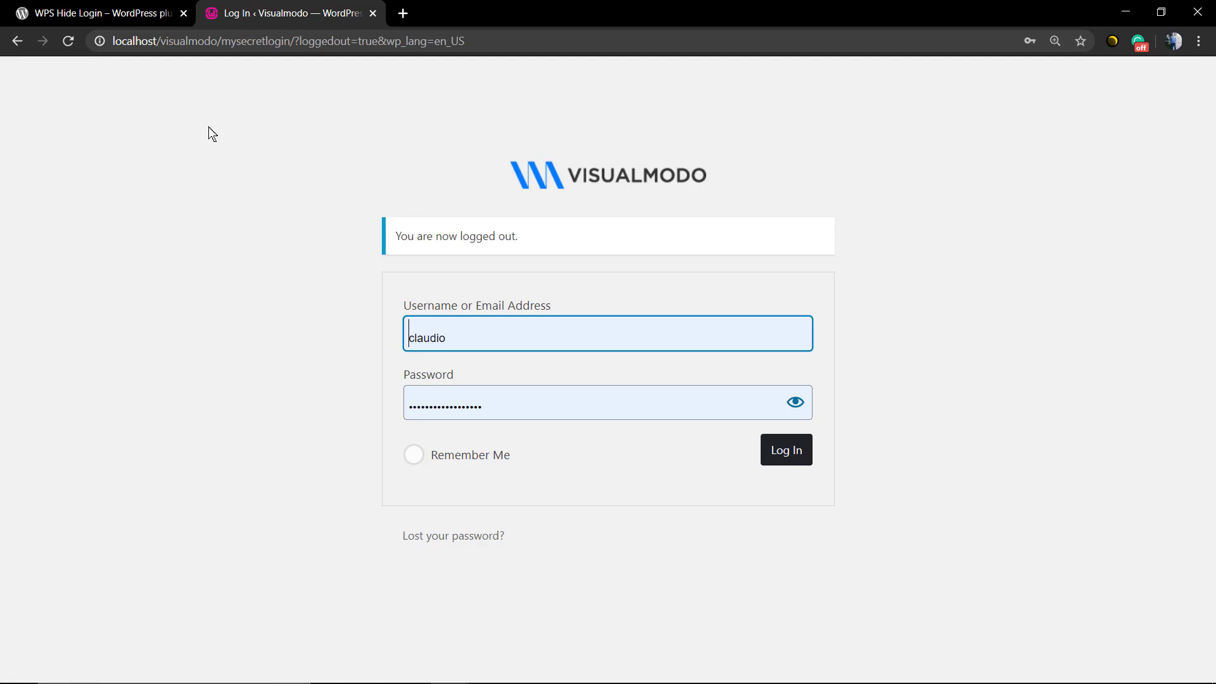
# - Go to the site home, then visit /wp-admin, which redirects to Contact
pyautogui.moveTo(464, 41); pyautogui.dragTo(229, 41)
pyautogui.press('BackSpace')
pyautogui.press('Return')
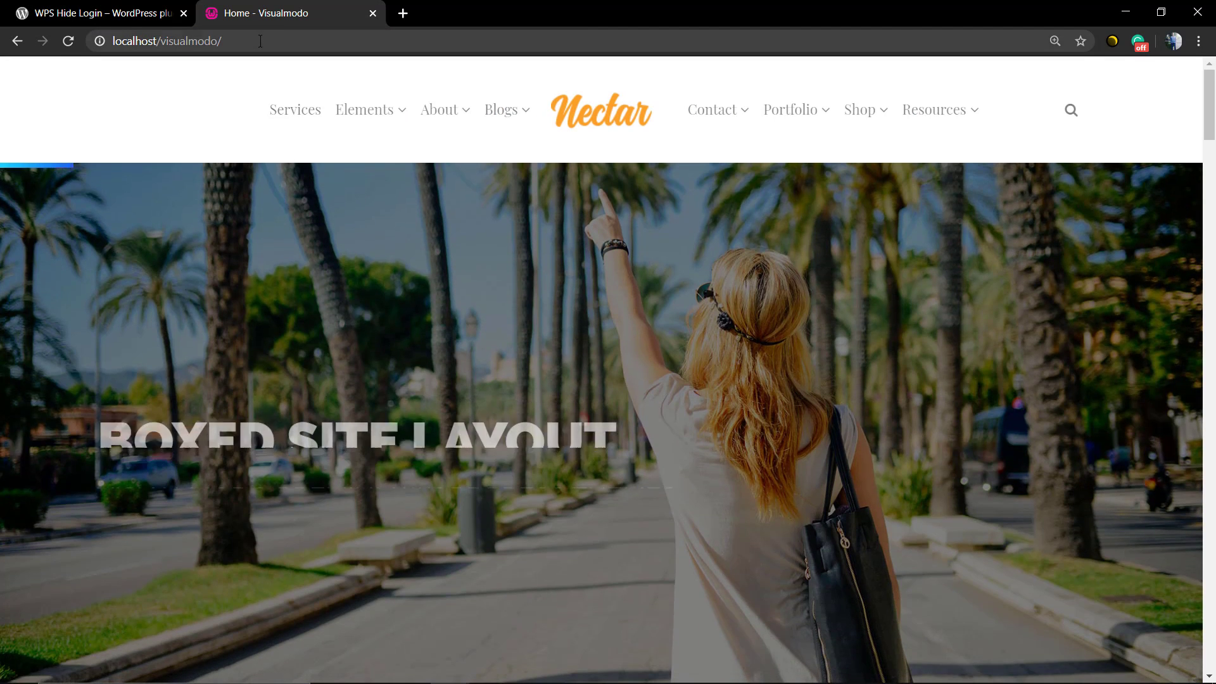
pyautogui.click(270, 40)
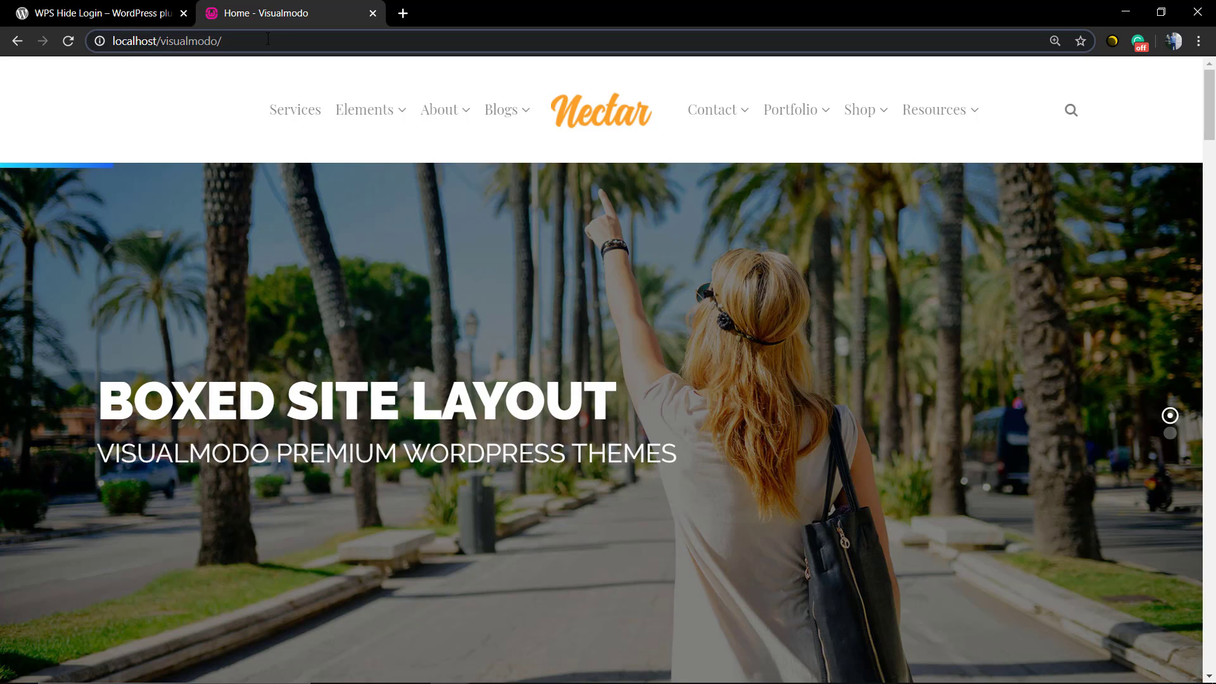
pyautogui.write('/wp-admin')
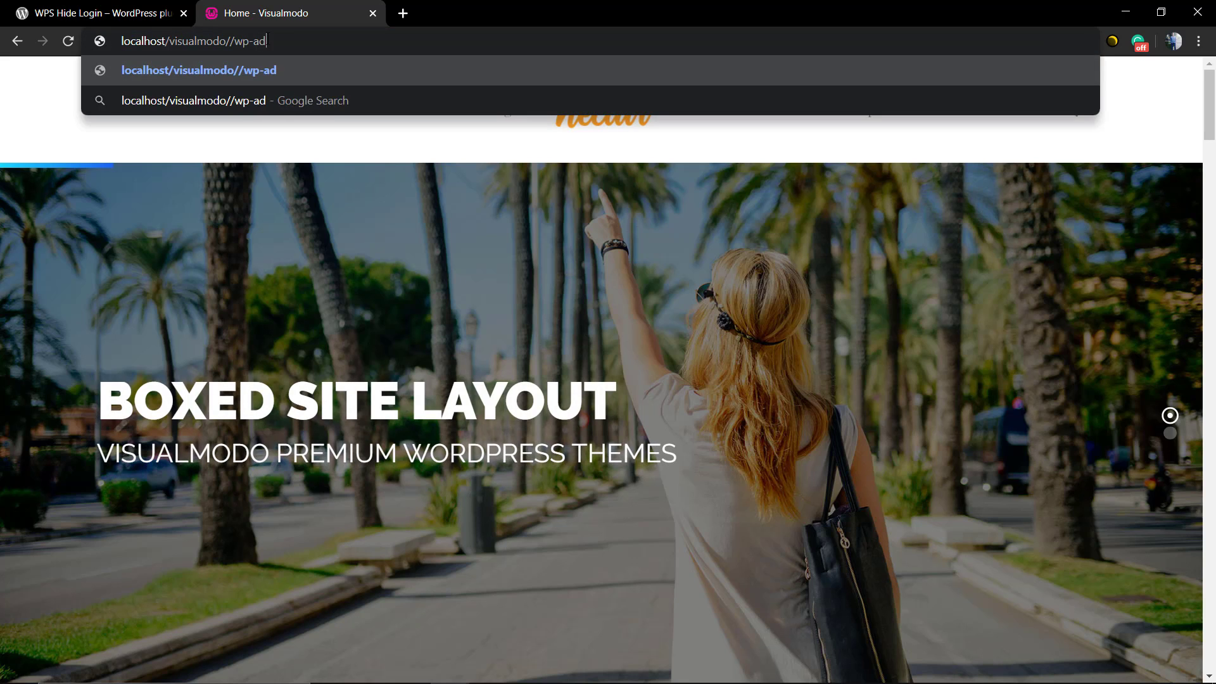
pyautogui.press('Return')
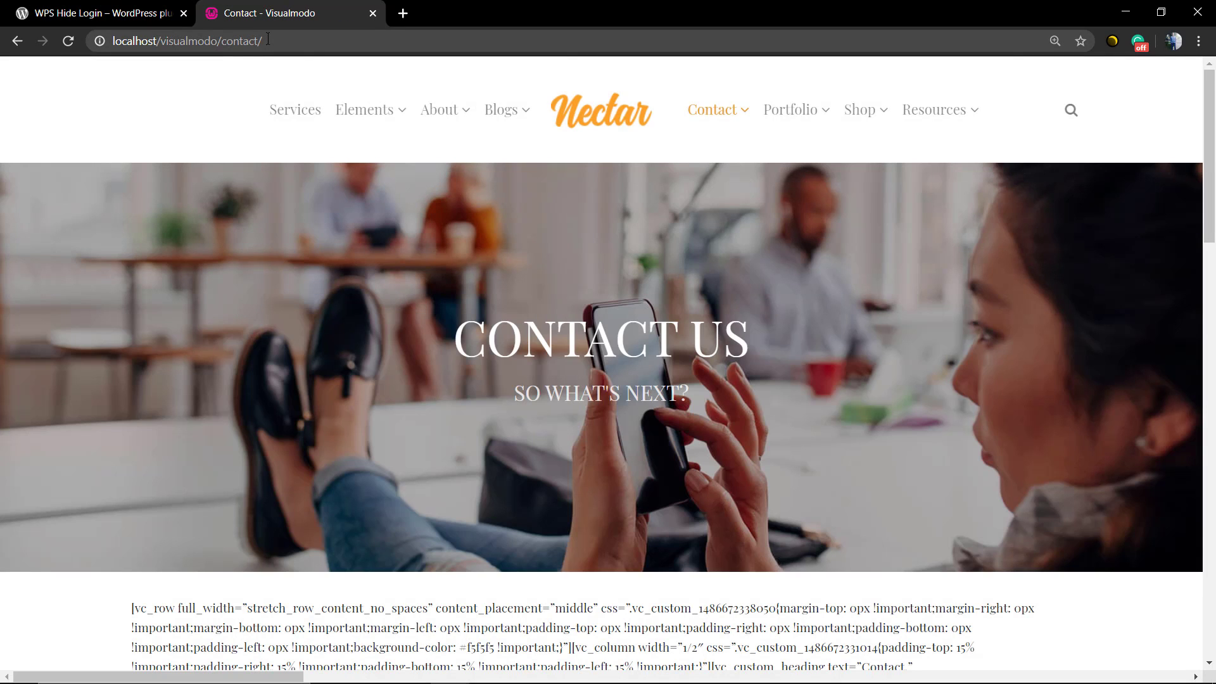
# - Change the address to /wp-login and confirm it shows page not found
pyautogui.click(302, 41)
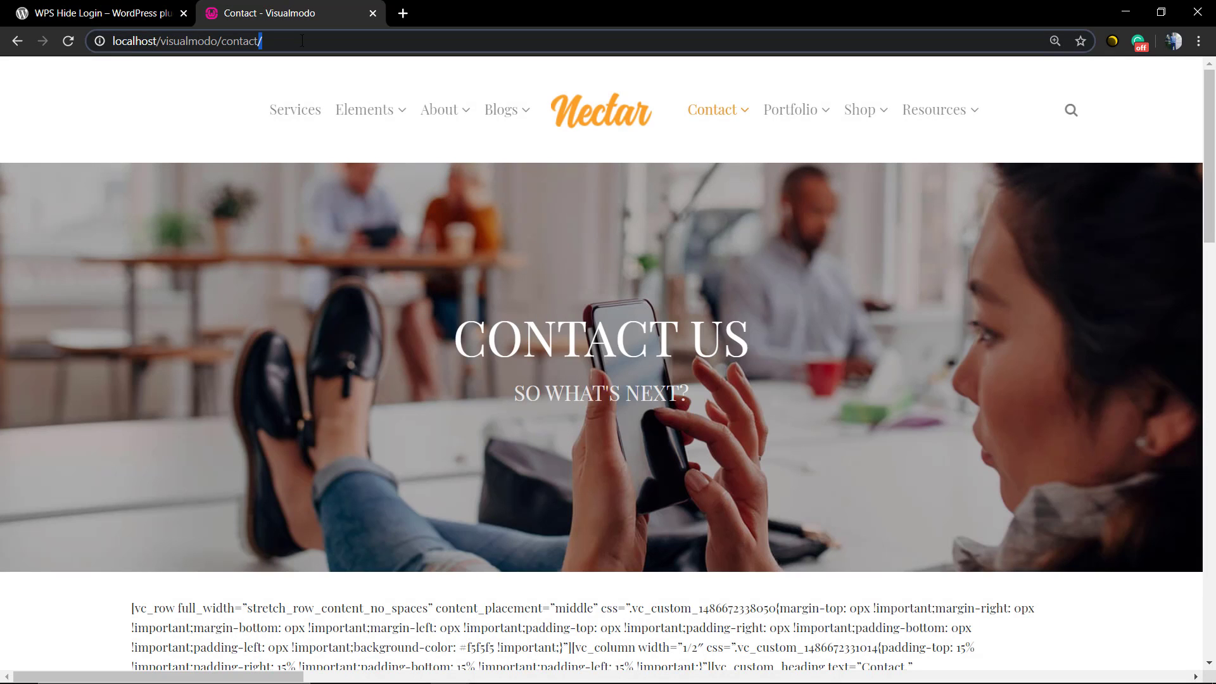
pyautogui.press('BackSpace')
pyautogui.press('BackSpace')
pyautogui.press('BackSpace')
pyautogui.press('BackSpace')
pyautogui.press('BackSpace')
pyautogui.press('BackSpace')
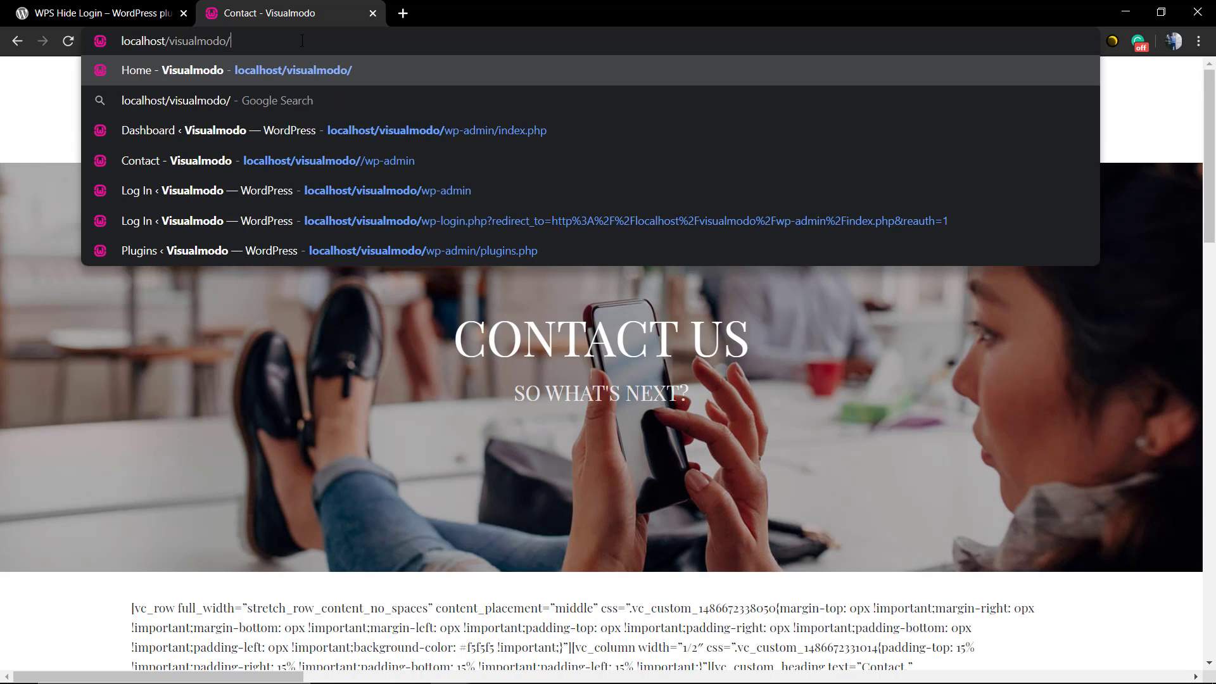
pyautogui.write('wp-login')
pyautogui.press('Return')
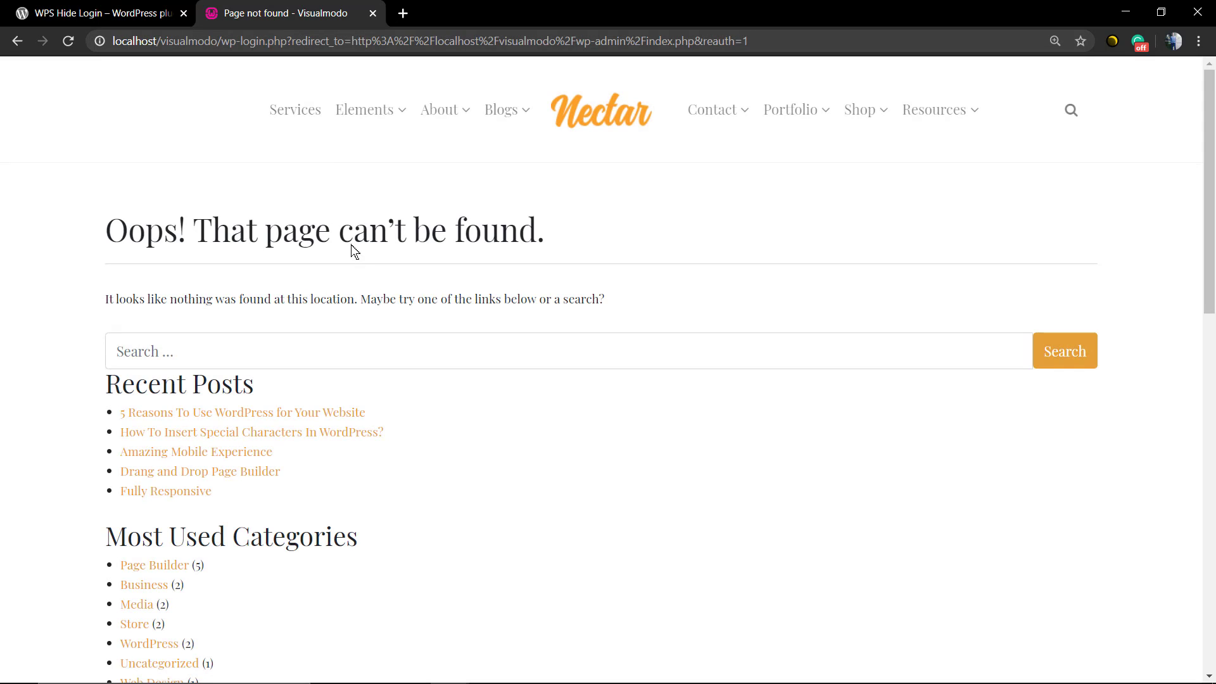
# - Browse to localhost/visualmodo/mysecretlogin/ and log in with the filled-in credentials
pyautogui.click(581, 128)
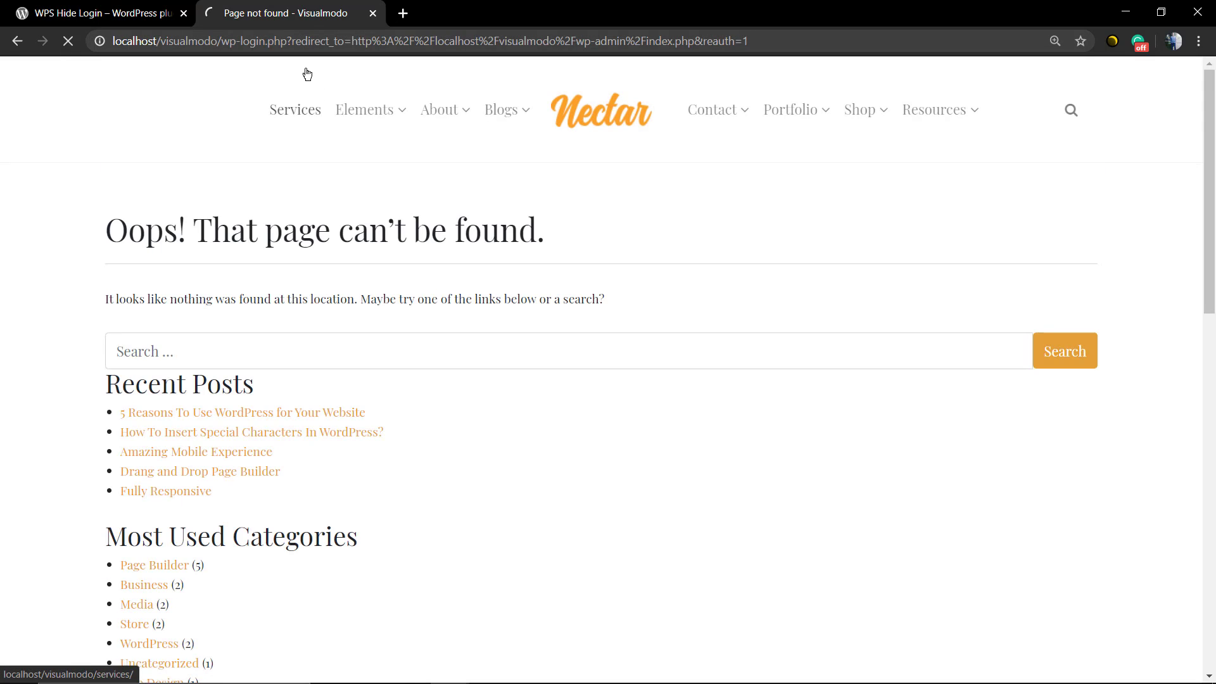
pyautogui.click(285, 41)
pyautogui.write('localhost/visualmodo/mysecretlogin/.')
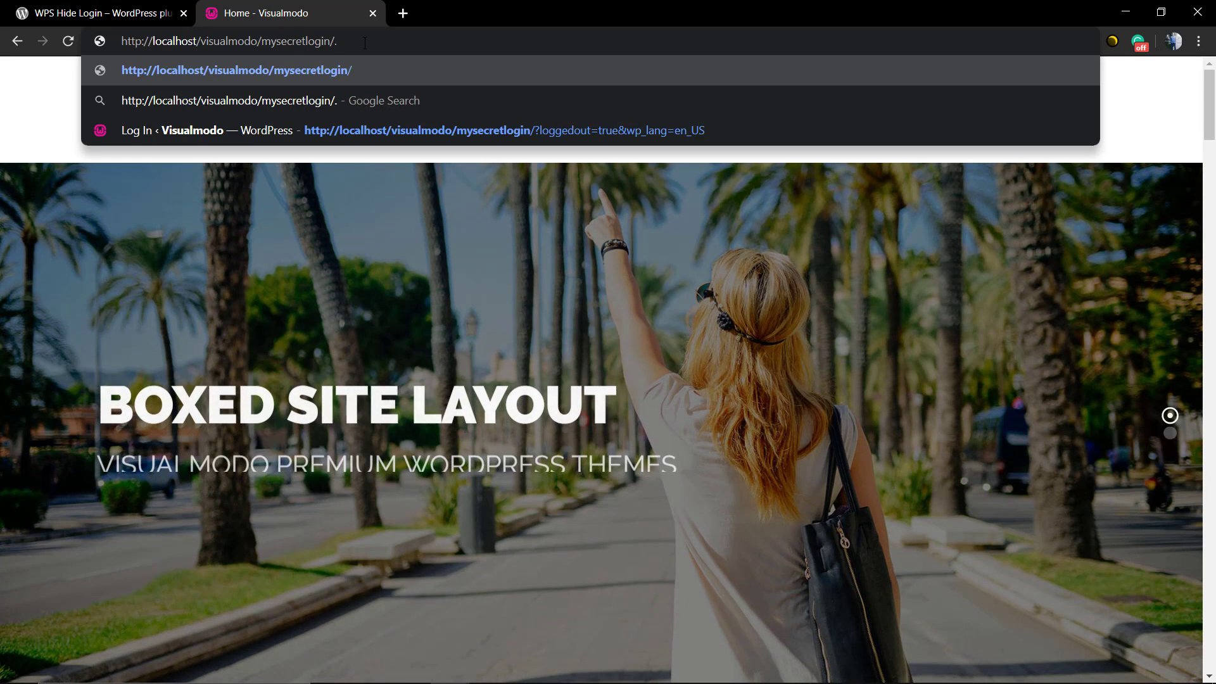
pyautogui.press('BackSpace')
pyautogui.press('Return')
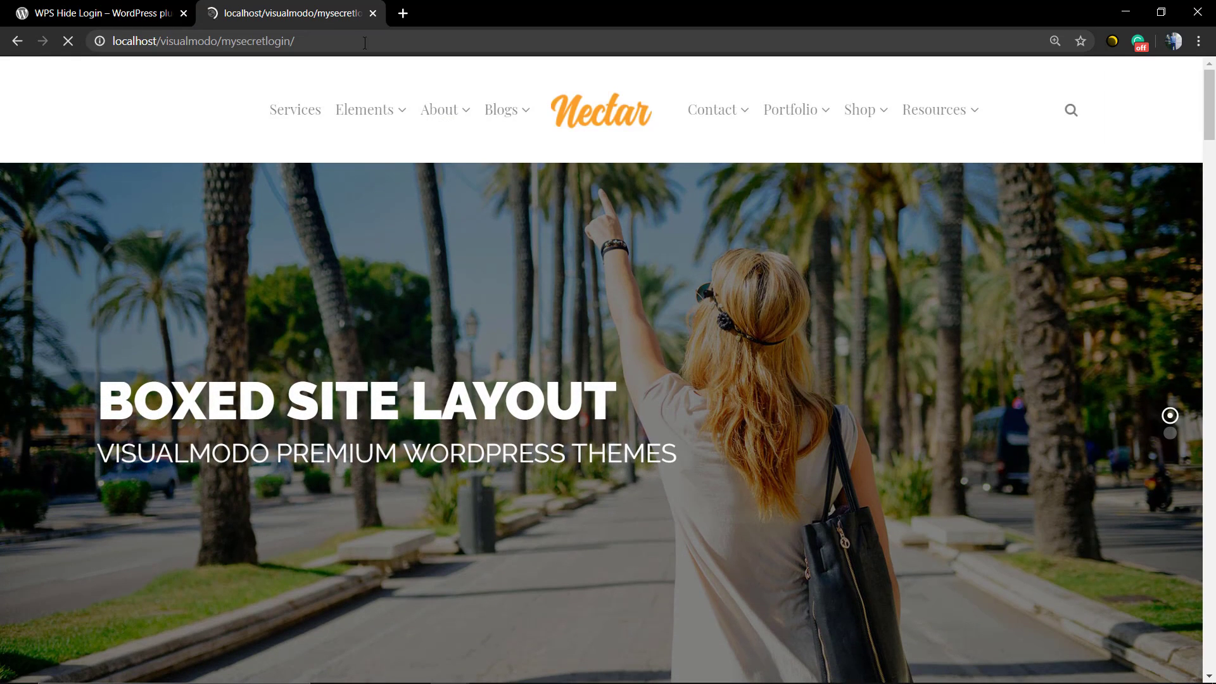
pyautogui.click(785, 395)
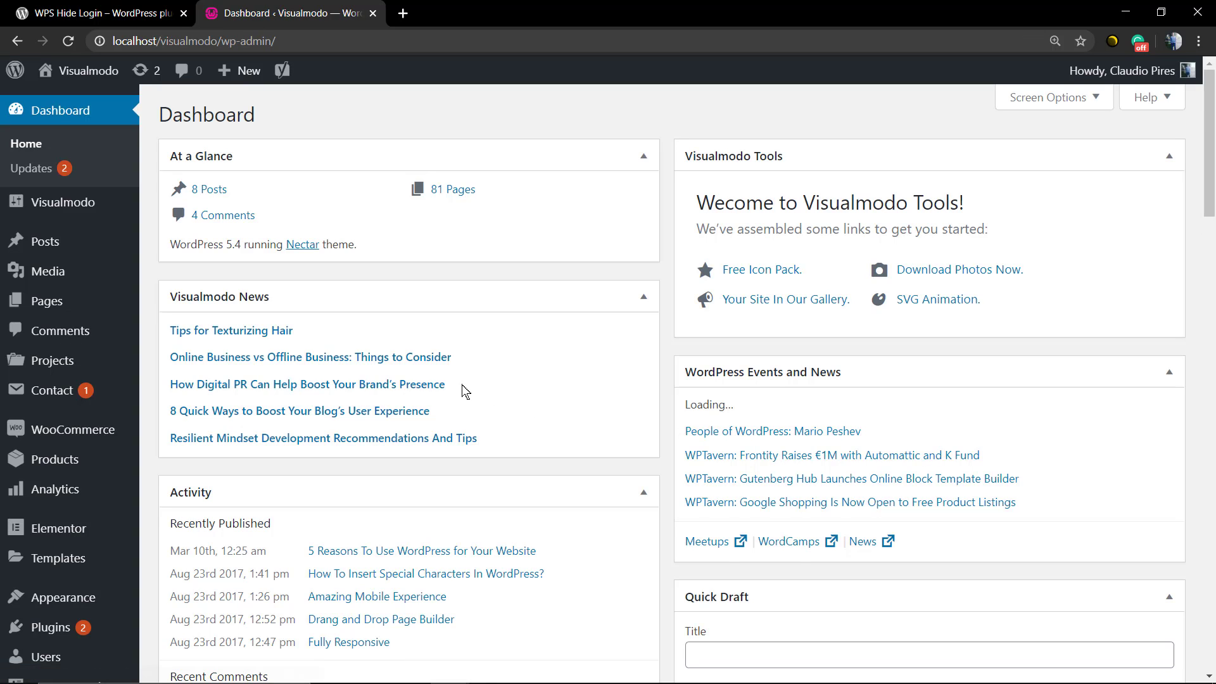
pyautogui.scroll(-3, 192, 513)
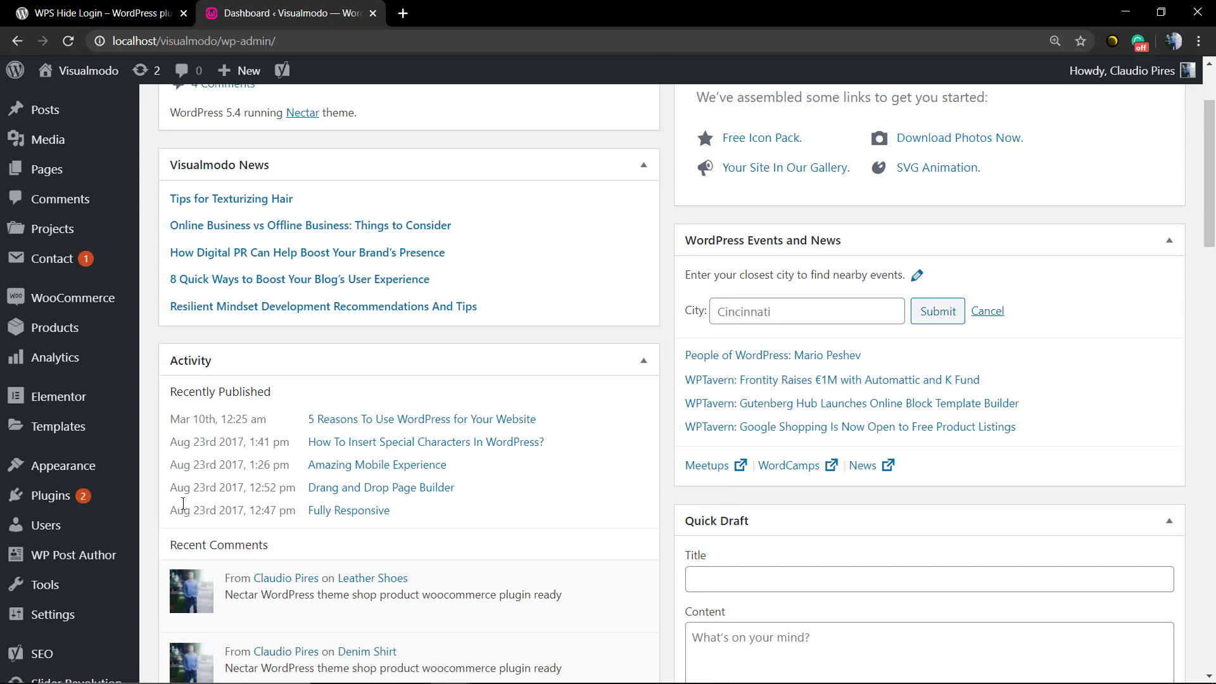
pyautogui.scroll(-3, 193, 513)
pyautogui.moveTo(53, 614)
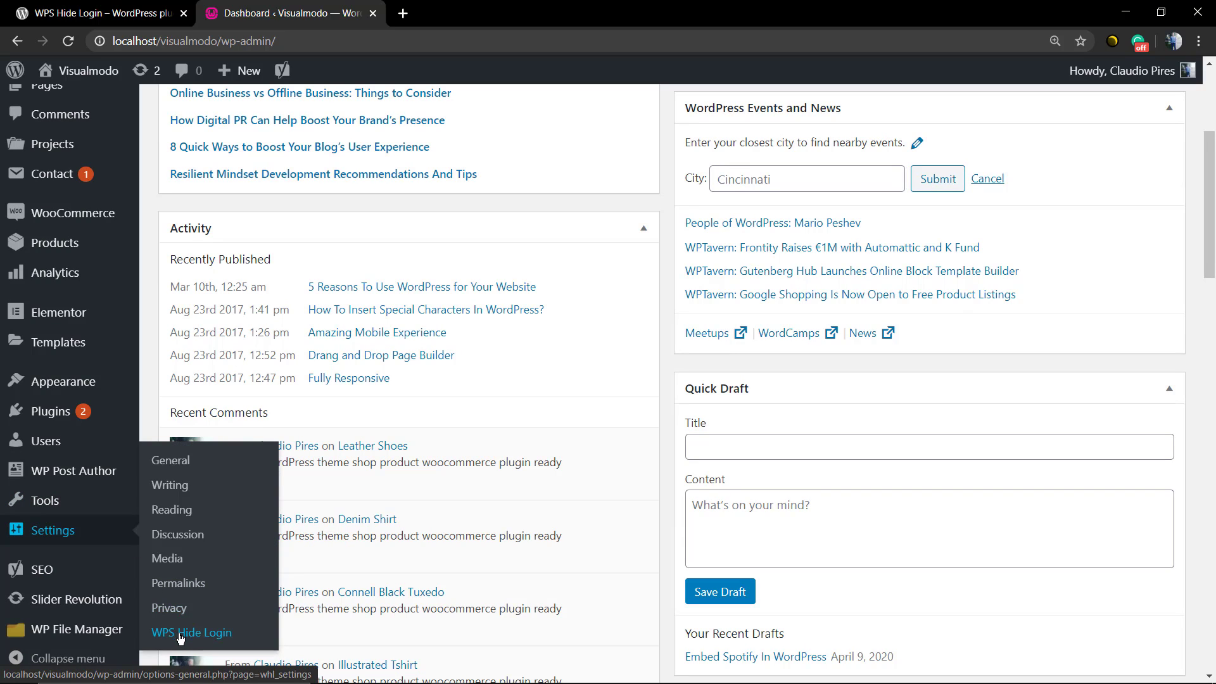
# - Open the WPS Hide Login settings, then return to its WordPress.org plugin page tab
pyautogui.click(181, 633)
pyautogui.click(111, 13)
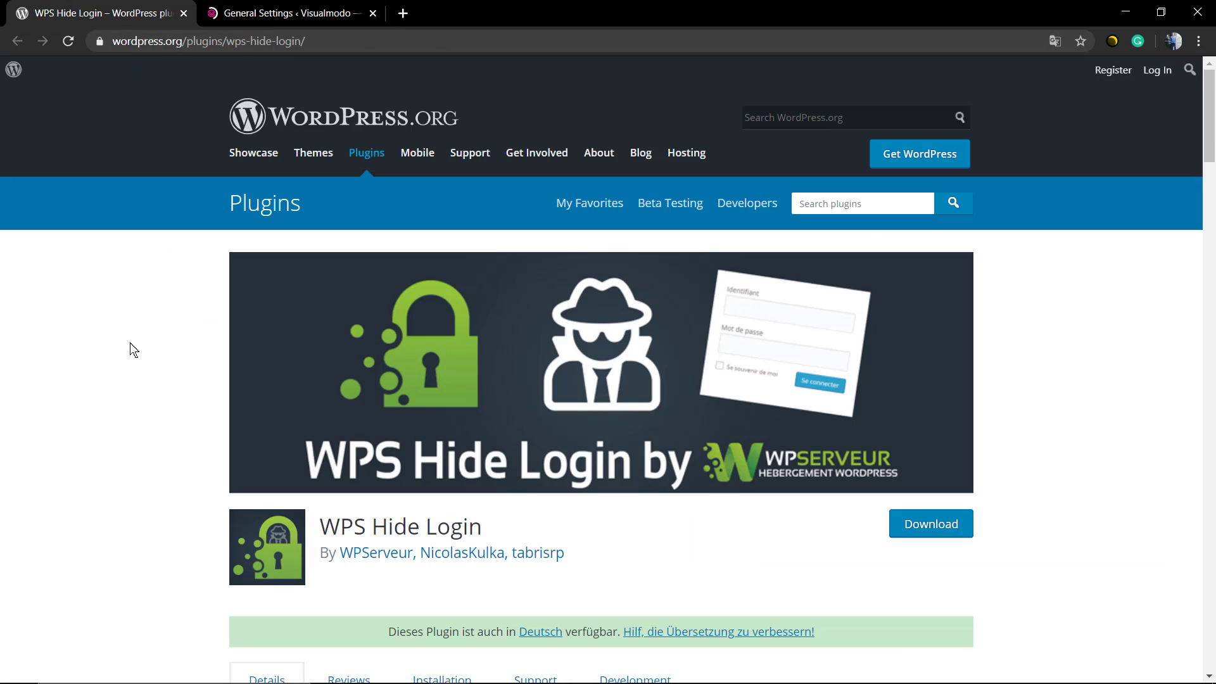